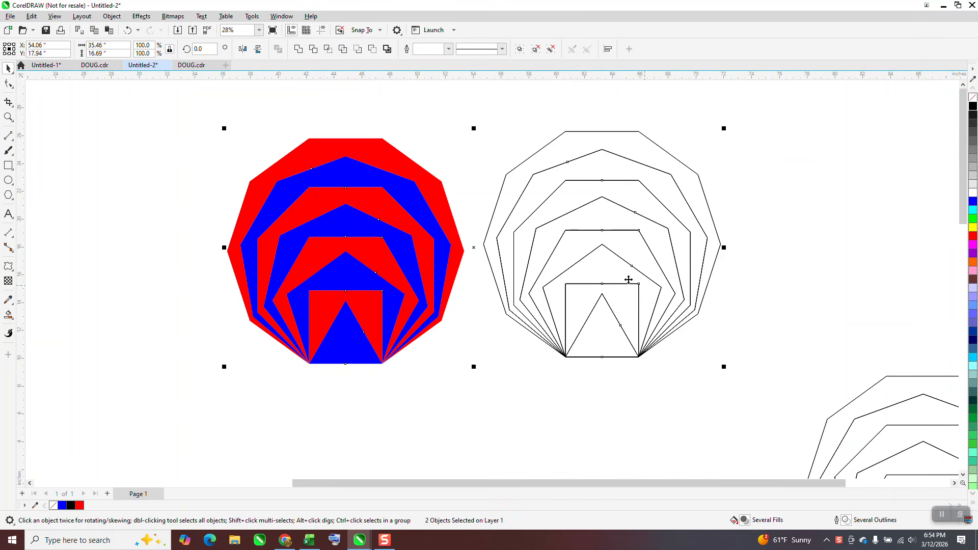
- Survey the existing polygon designs and locate the empty page
scroll(593, 268, "down", 1)
mouse_move(489, 250)
left_mouse_down()
mouse_move(471, 240)
mouse_move(484, 238)
left_mouse_up()
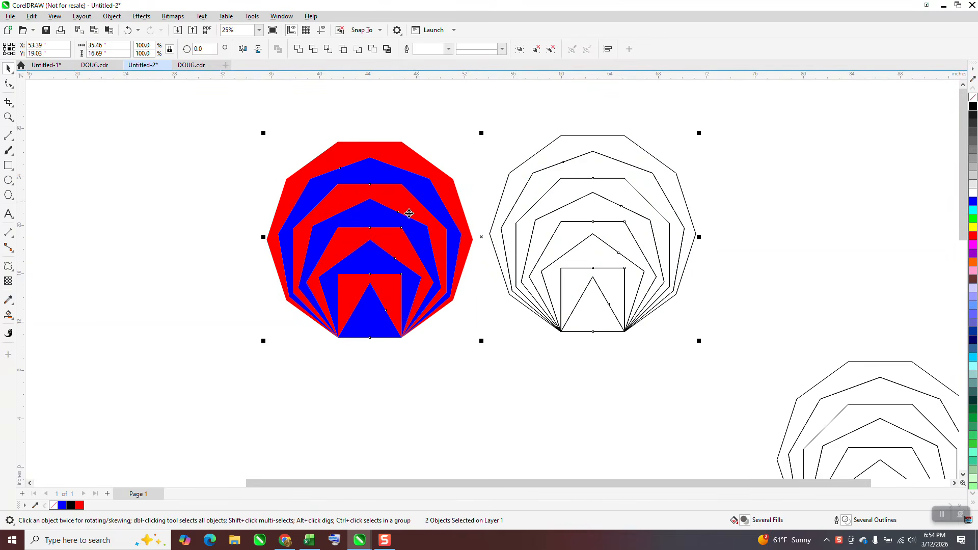
scroll(384, 190, "down", 4)
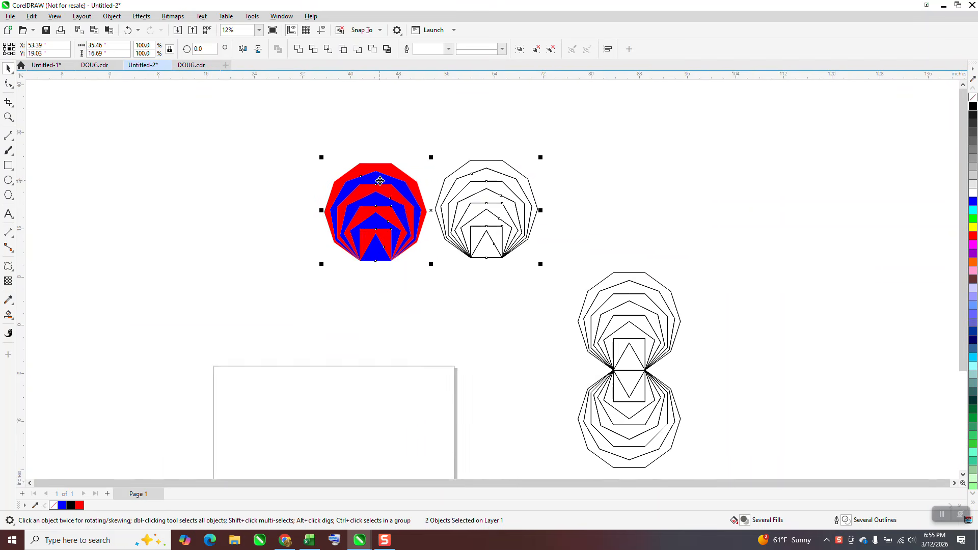
key("z")
left_click_drag(356, 170, 441, 263)
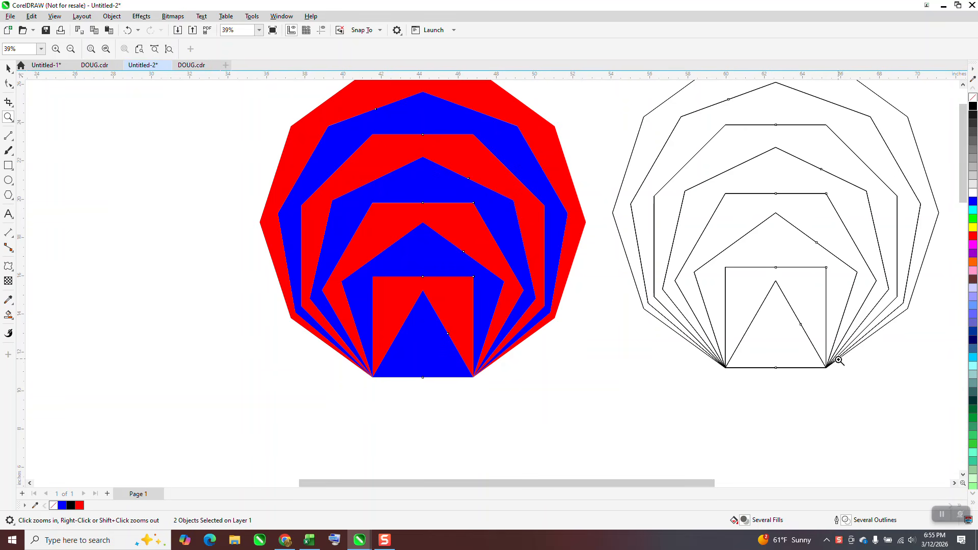
scroll(734, 290, "down", 1)
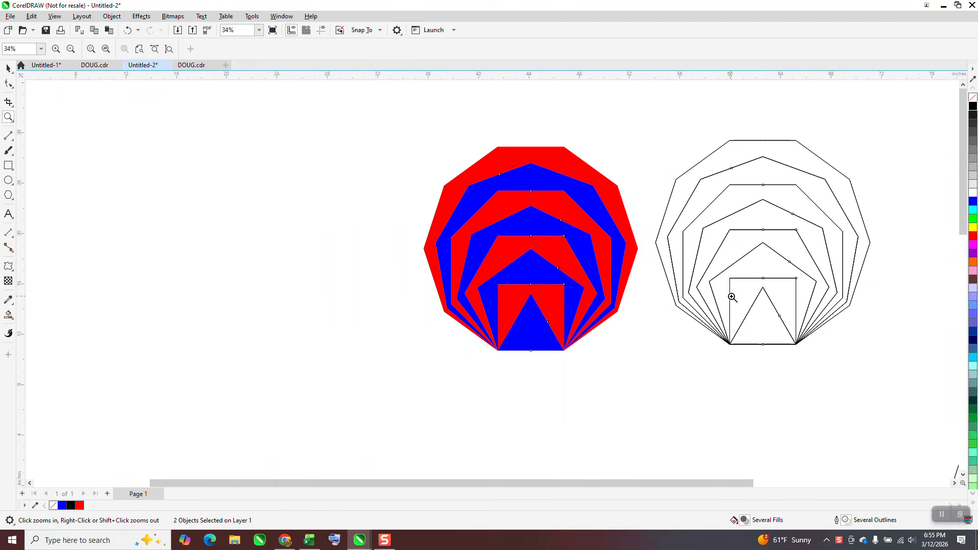
scroll(759, 231, "down", 1)
scroll(647, 220, "down", 3)
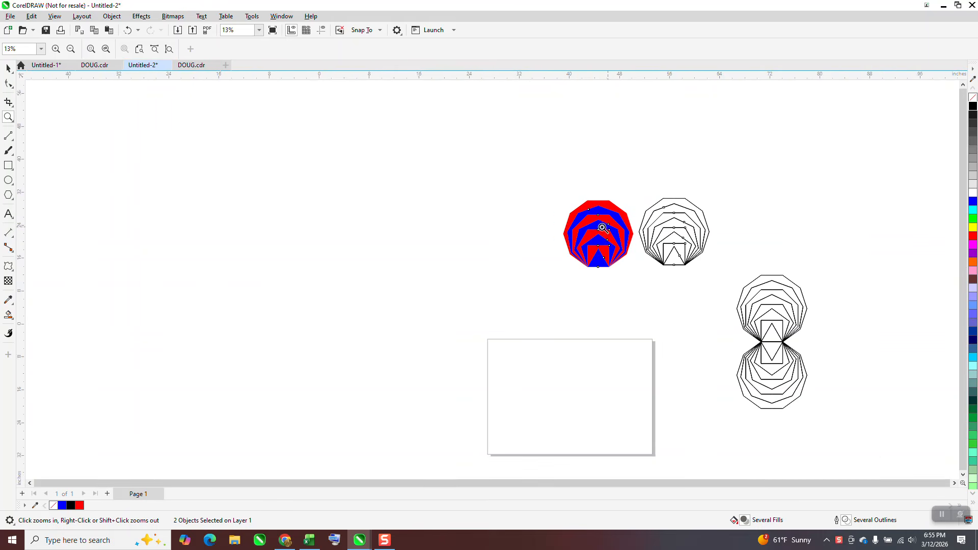
left_click_drag(478, 328, 711, 456)
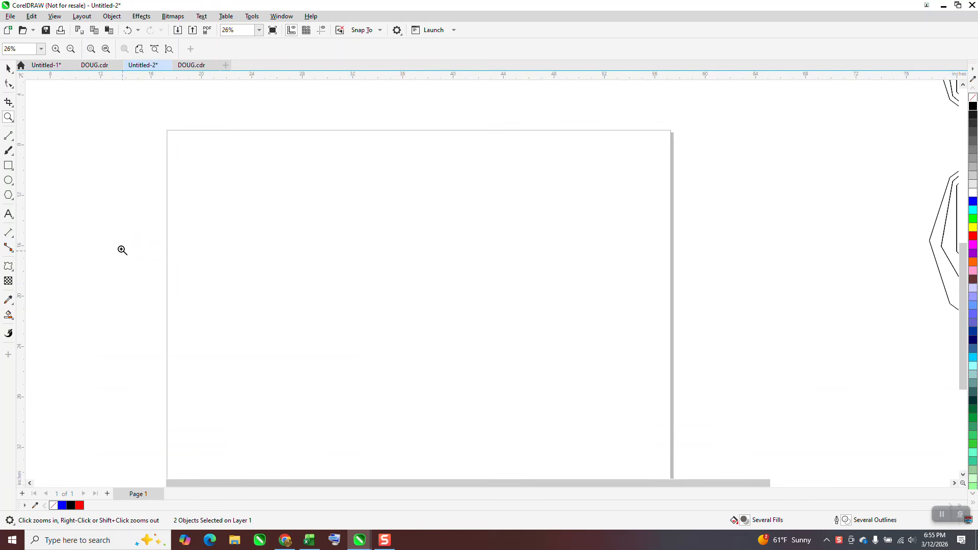
- Draw a 10-sided polygon about 14 inches across on the empty page
left_click(12, 199)
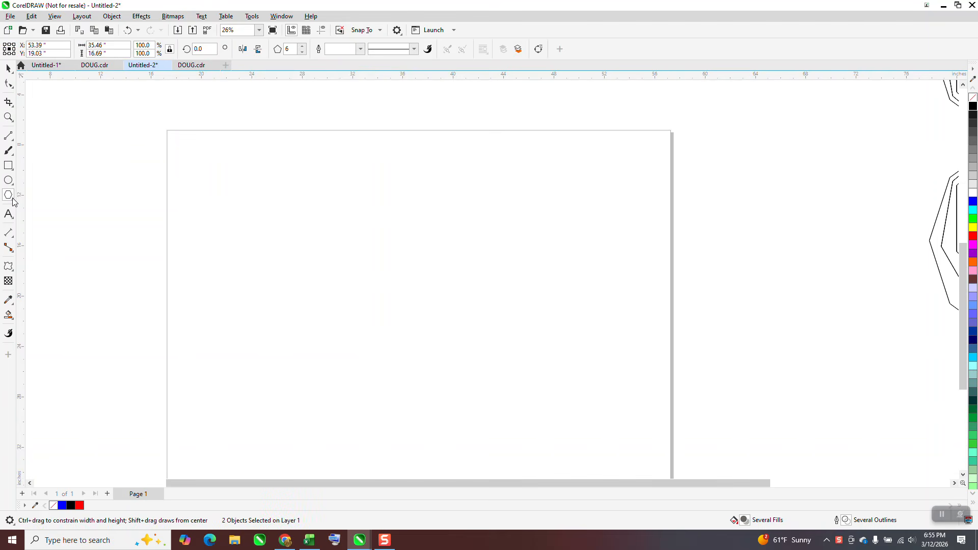
left_click(12, 199)
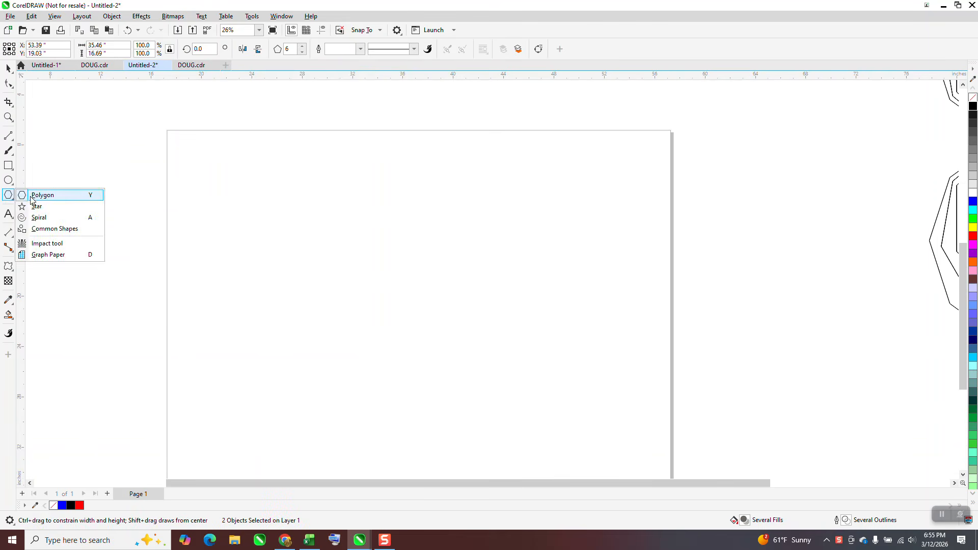
left_click(40, 194)
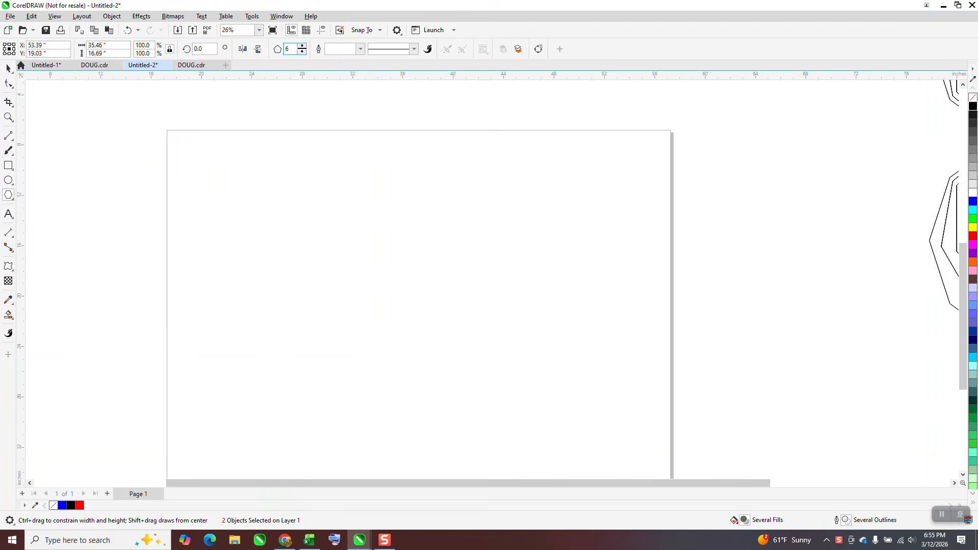
left_click(302, 46)
left_click_drag(528, 204, 348, 311)
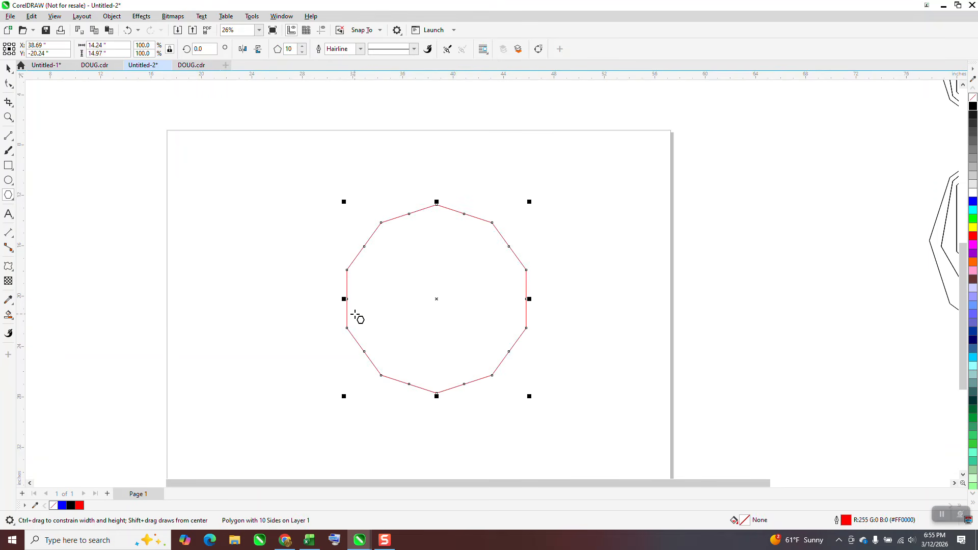
- Center the polygon on the page and rotate it 18 degrees so an edge sits flat at the bottom
key("p")
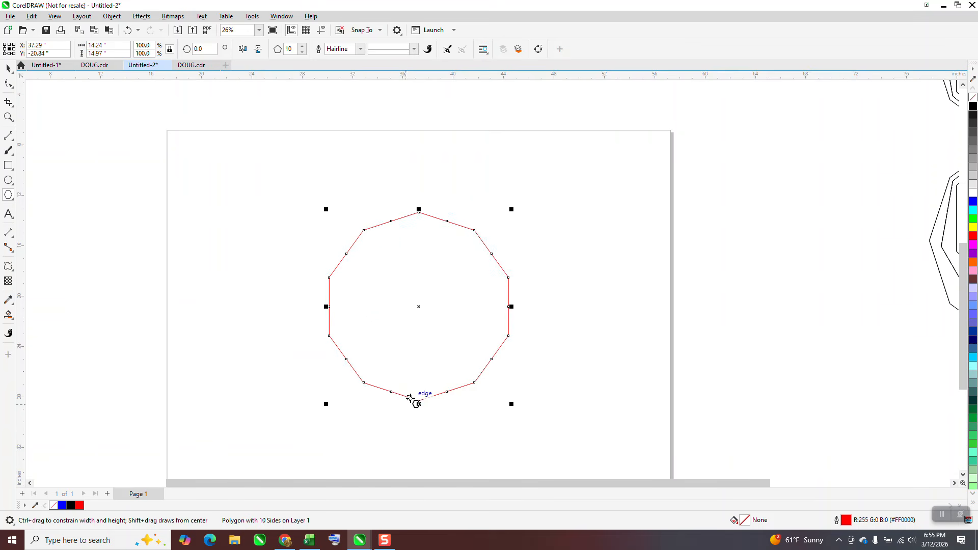
left_click(205, 49)
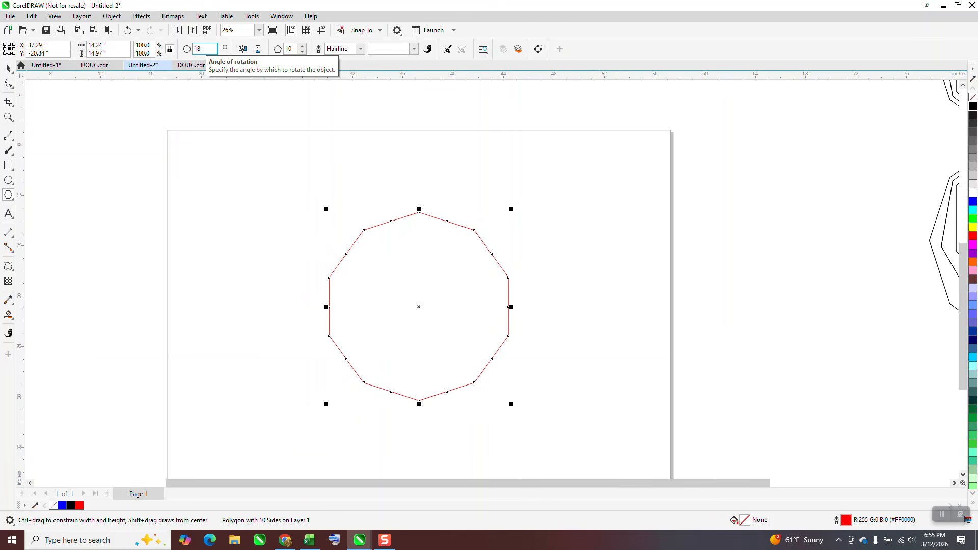
type("18")
key("Return")
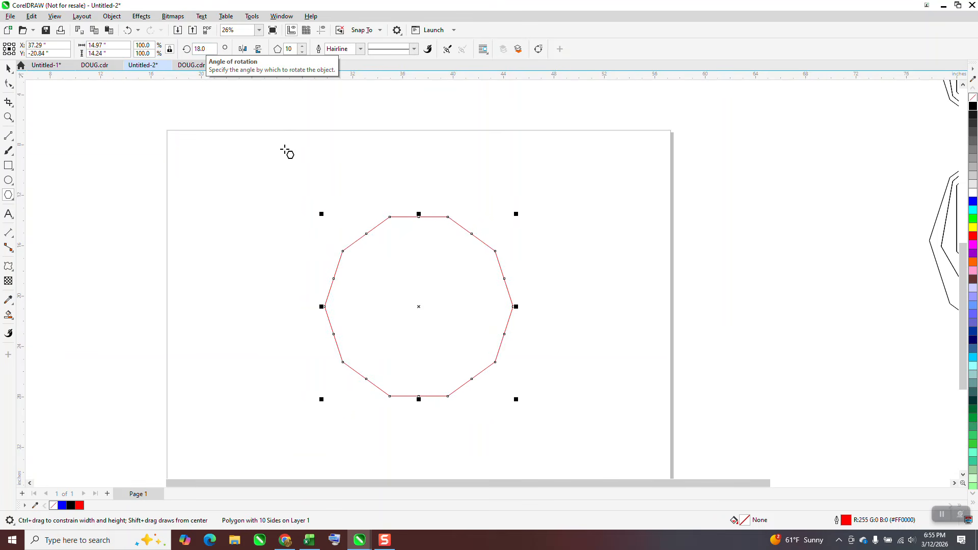
- Add a horizontal dimension across the polygon's bottom edge
left_click(11, 119)
left_click_drag(282, 189, 567, 431)
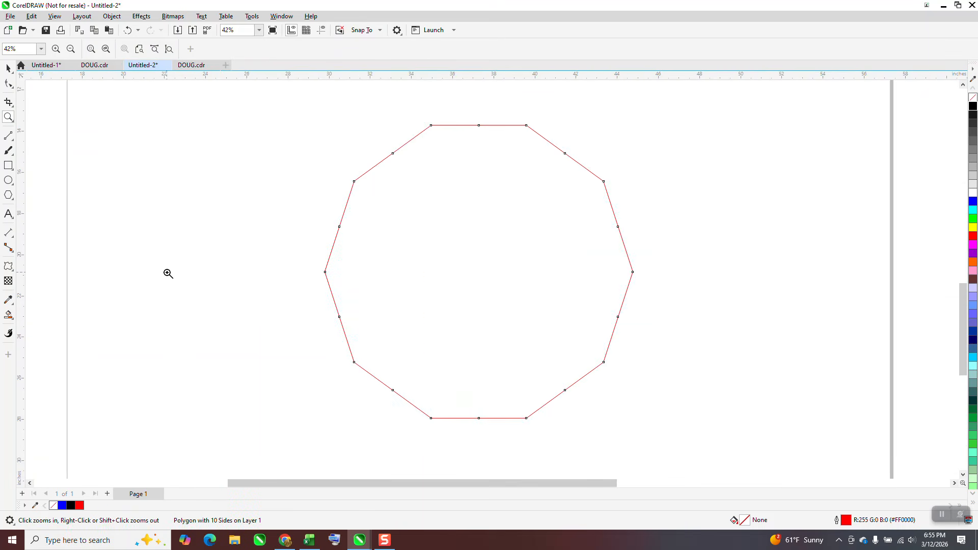
left_click(14, 237)
left_click(56, 227)
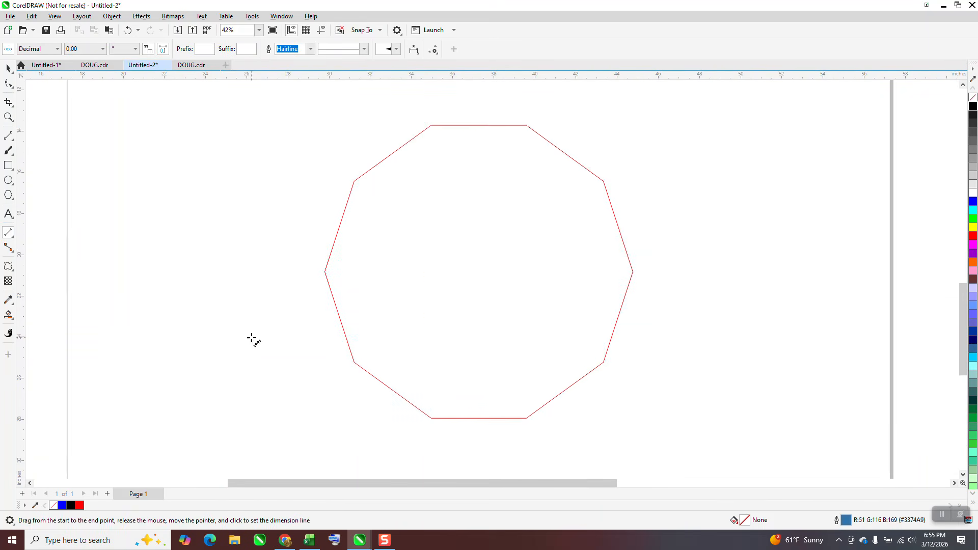
left_click_drag(431, 419, 527, 419)
left_click(528, 396)
left_click(8, 68)
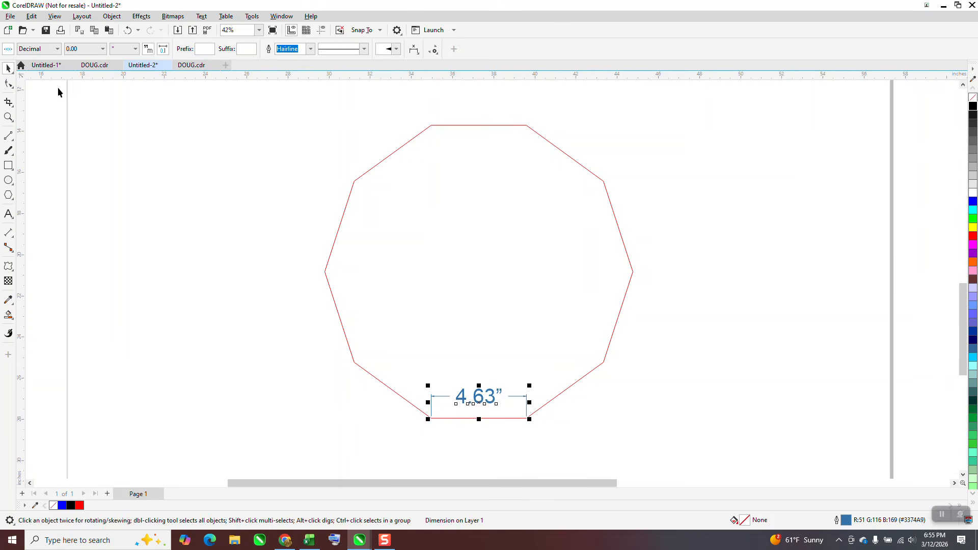
- Scale the polygon up from a corner handle and undo the scaling
left_click(594, 183)
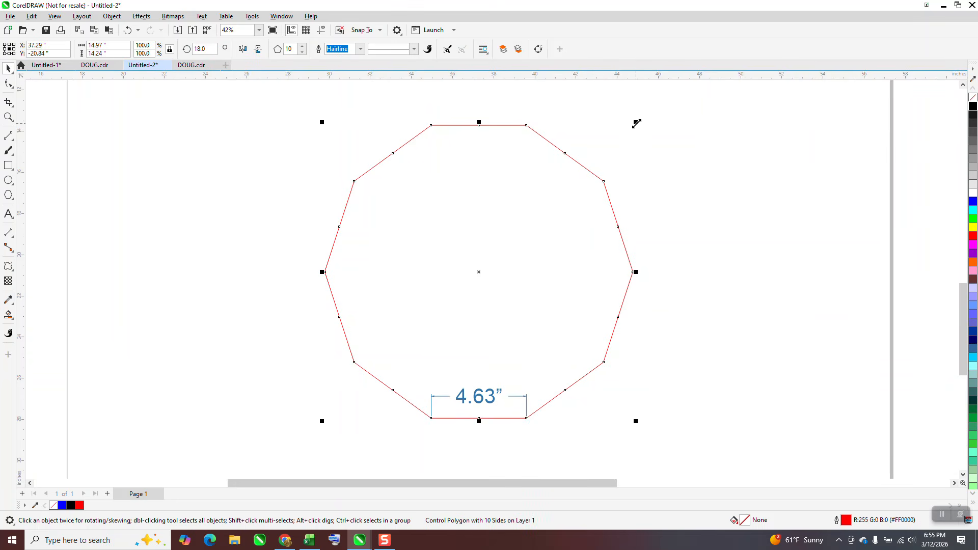
left_click_drag(636, 124, 691, 112)
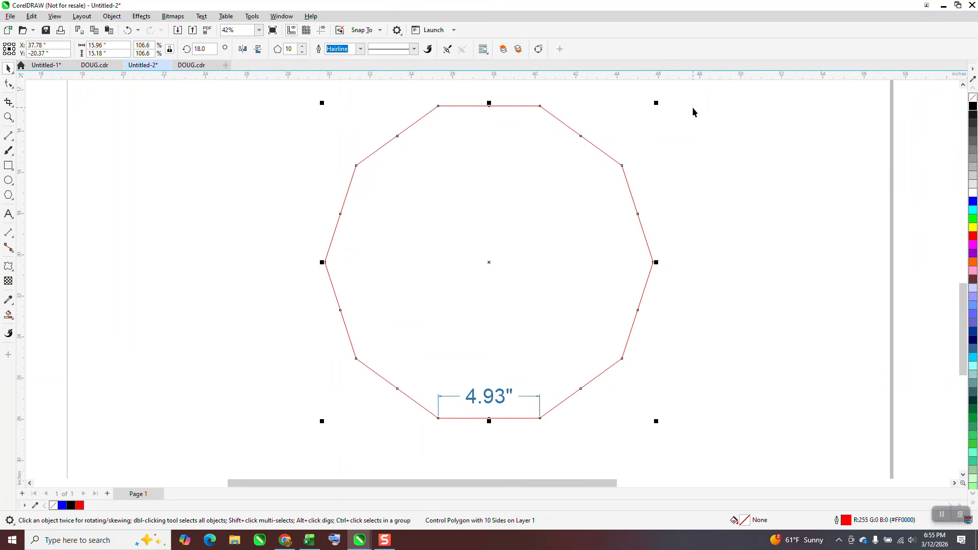
left_click(128, 31)
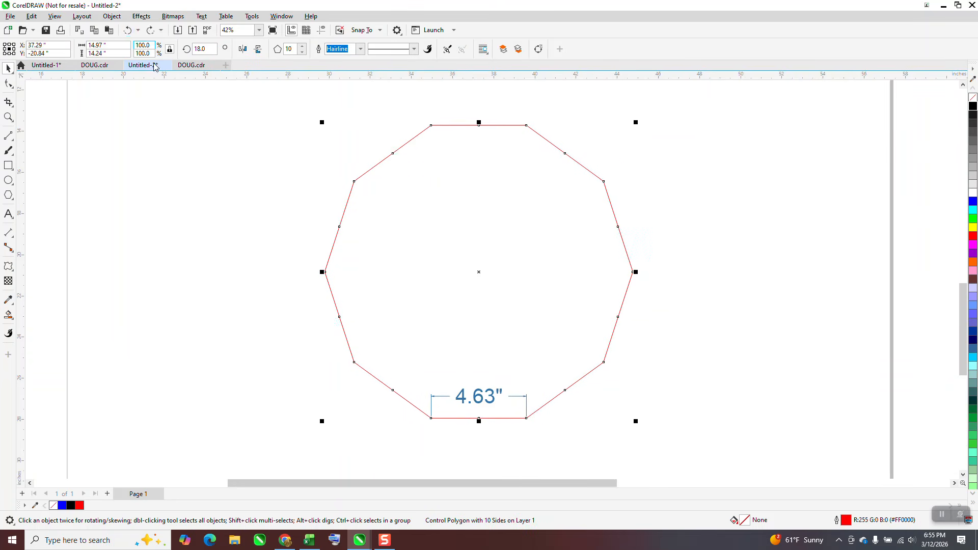
- Delete the bottom-edge dimension
left_click(437, 346)
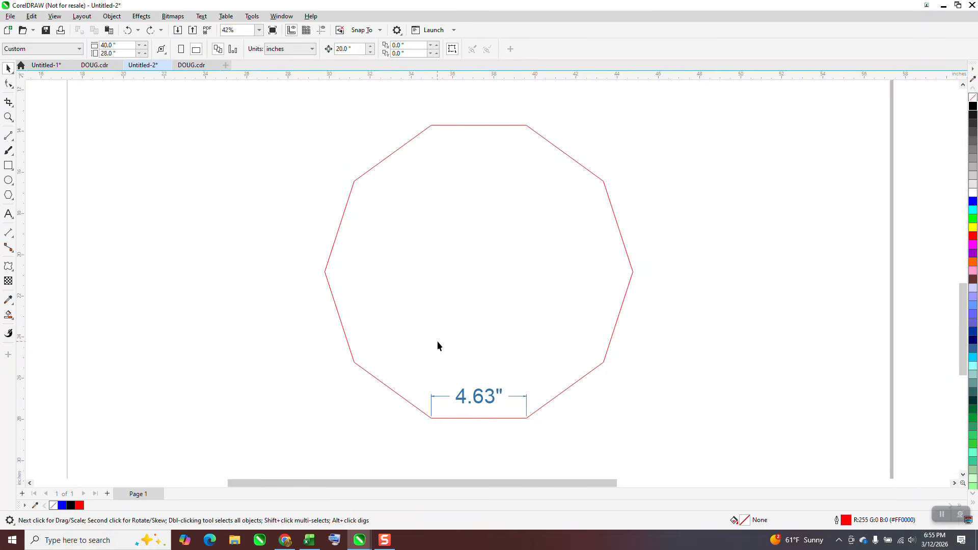
left_click(494, 403)
key("XF86Calculator")
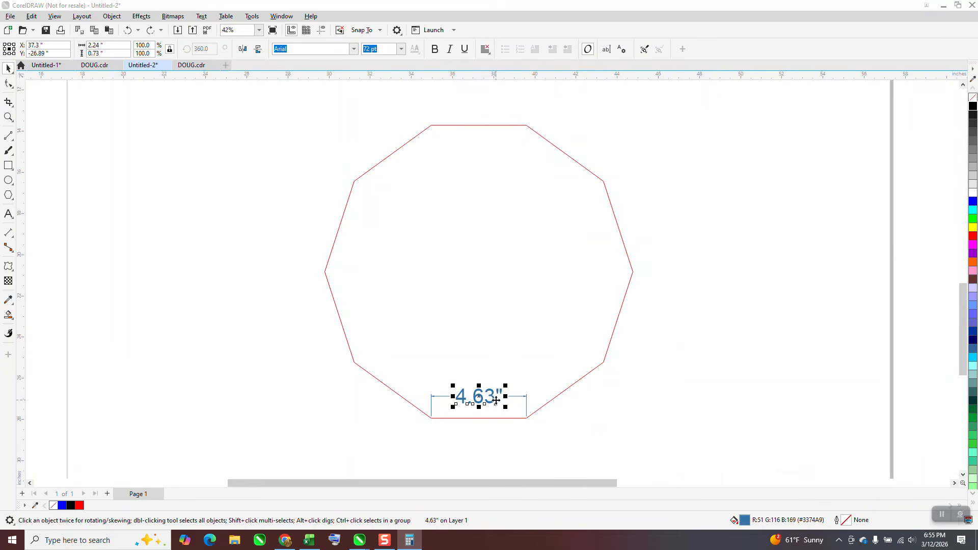
left_click(899, 252)
key("Delete")
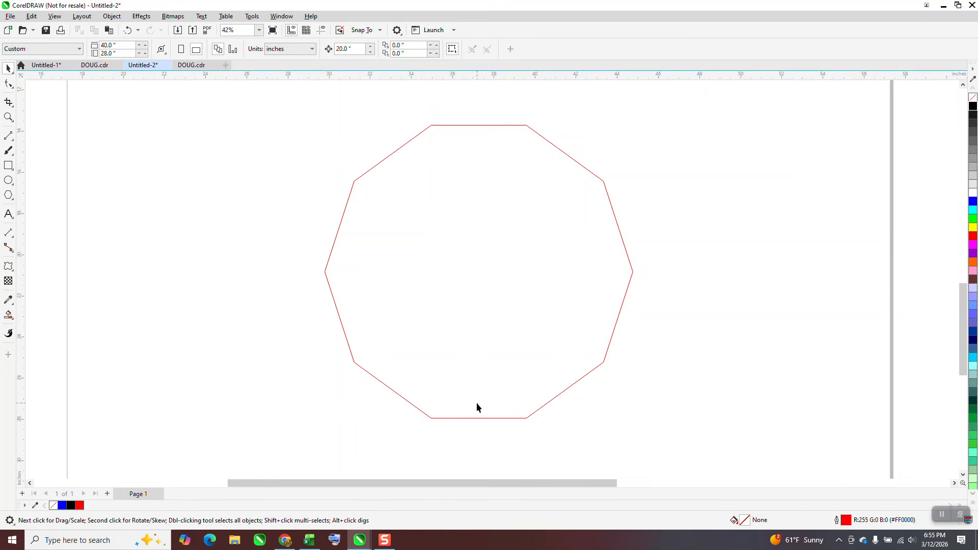
- Dimension the polygon's bottom edge again with a horizontal dimension
left_click(13, 239)
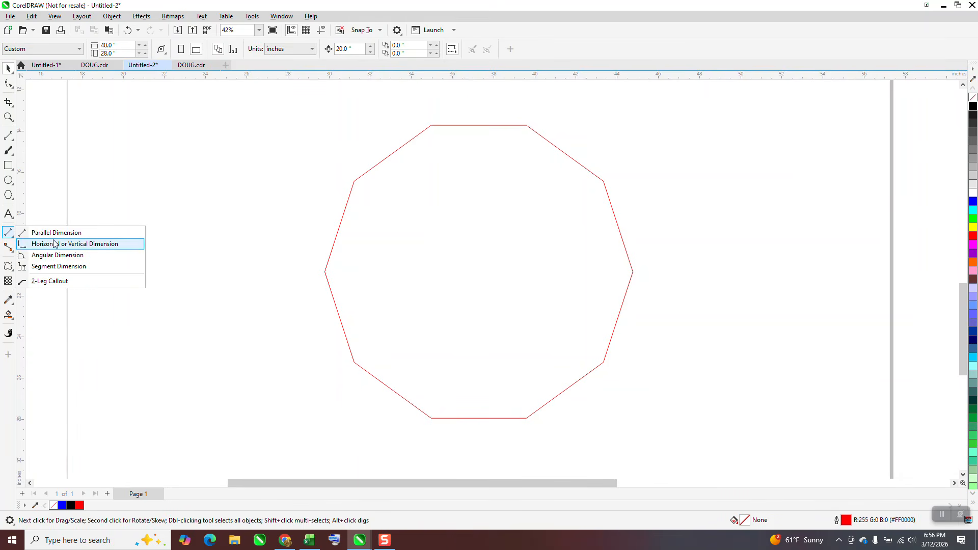
left_click(56, 228)
left_click_drag(432, 418, 527, 417)
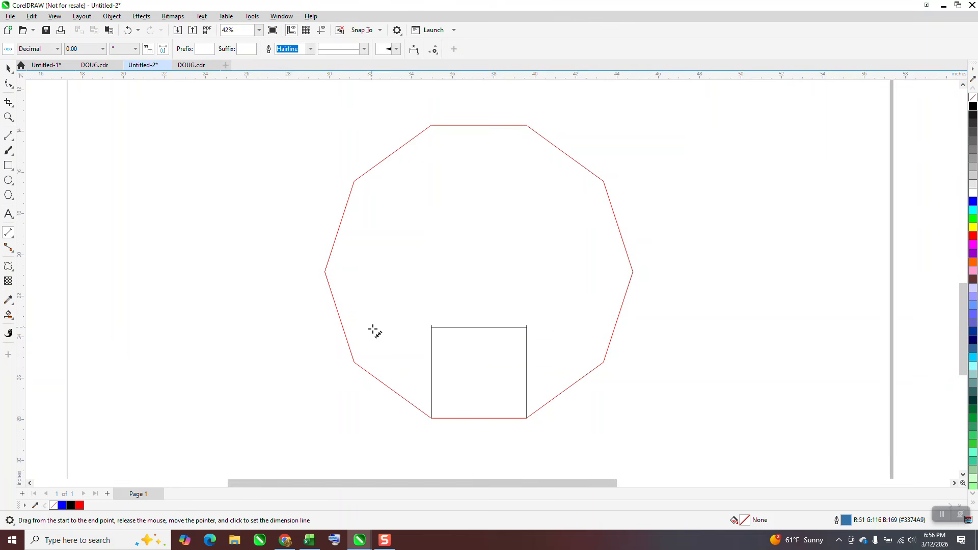
left_click(437, 367)
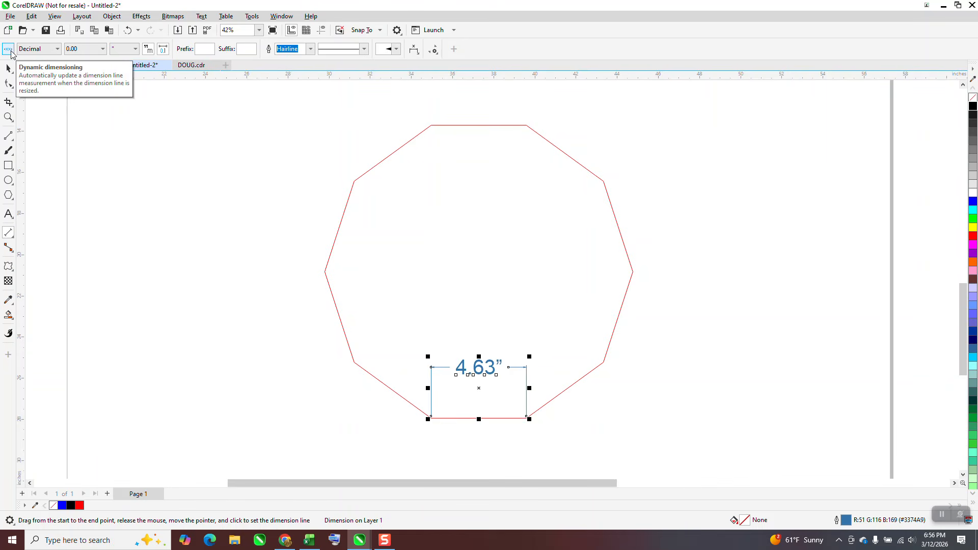
- Toggle dynamic dimensioning and scale the polygon from a corner handle to test it
left_click(9, 49)
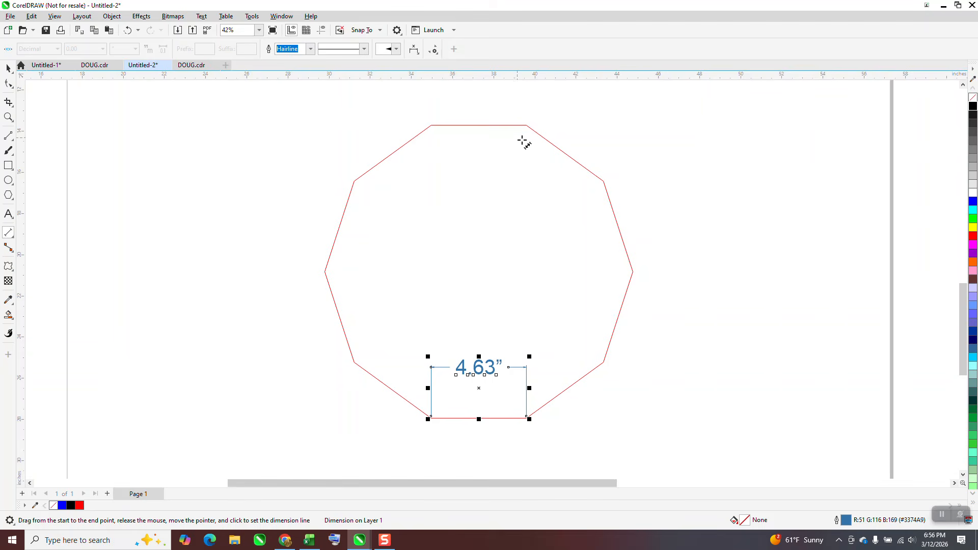
key("space")
left_click(585, 169)
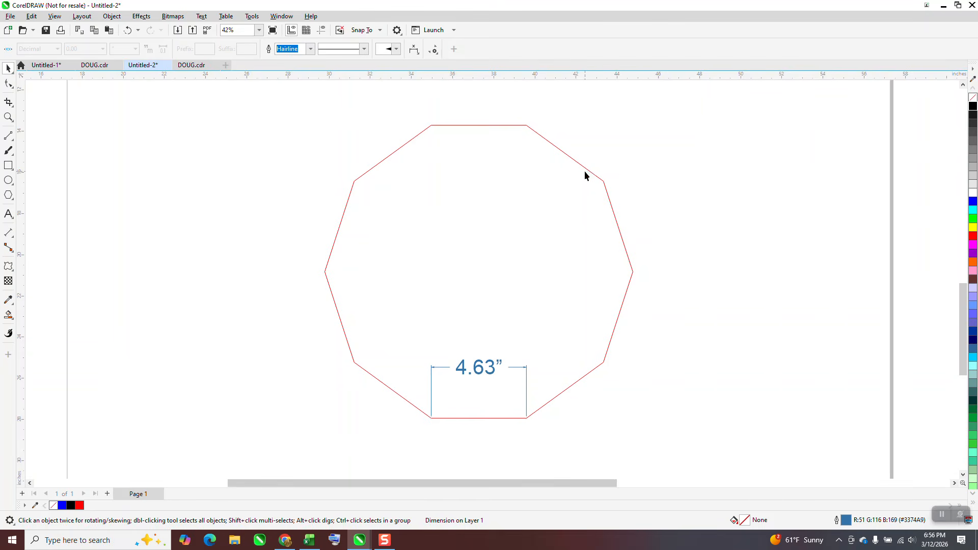
left_click_drag(636, 122, 736, 101)
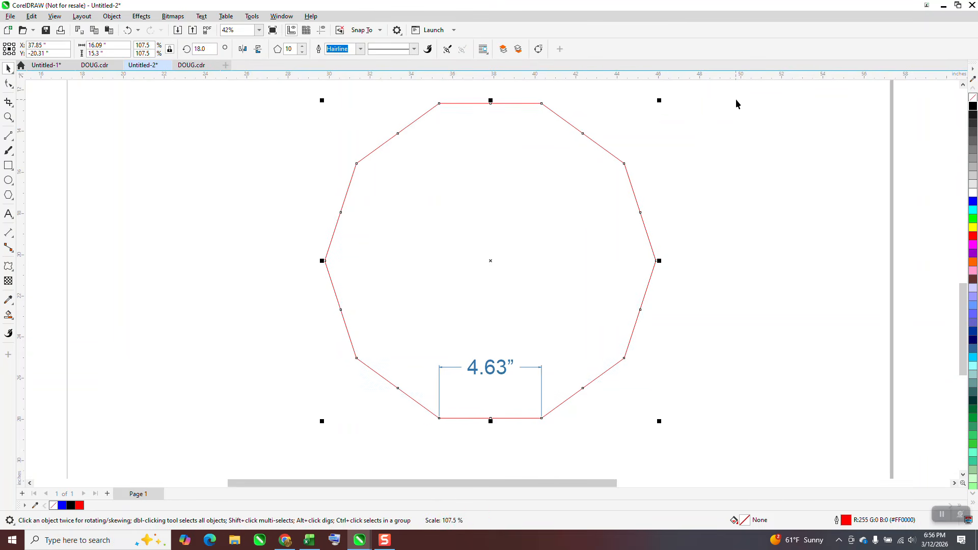
- Undo the scaling and the new dimension
left_click(128, 31)
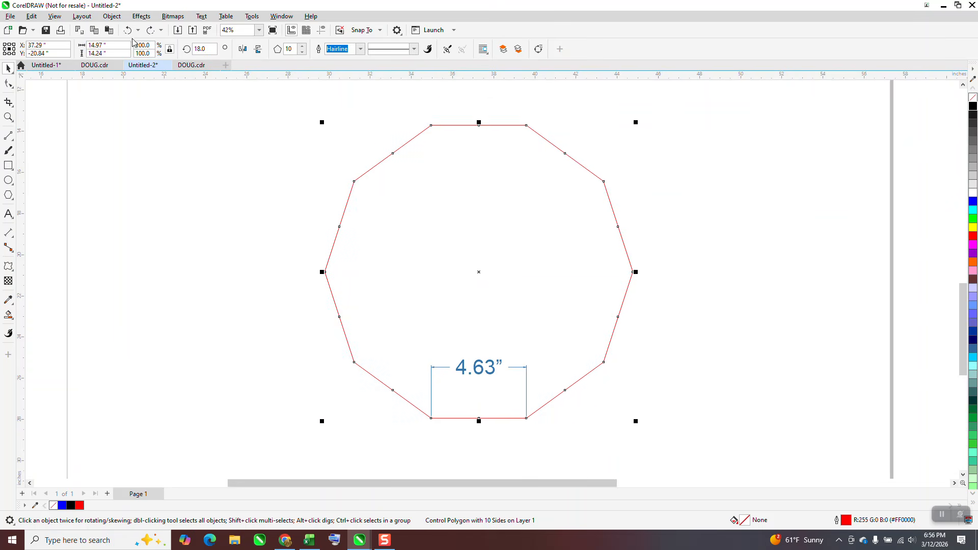
left_click(128, 30)
left_click(127, 30)
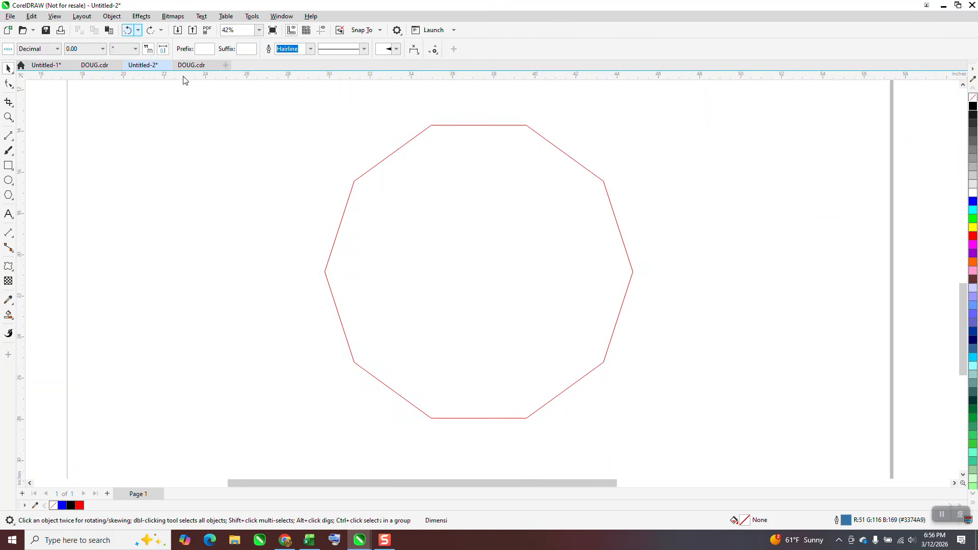
- Enable dynamic dimensioning for the horizontal dimension tool as the document default for dimensions
left_click(46, 224)
left_click(14, 241)
left_click(49, 230)
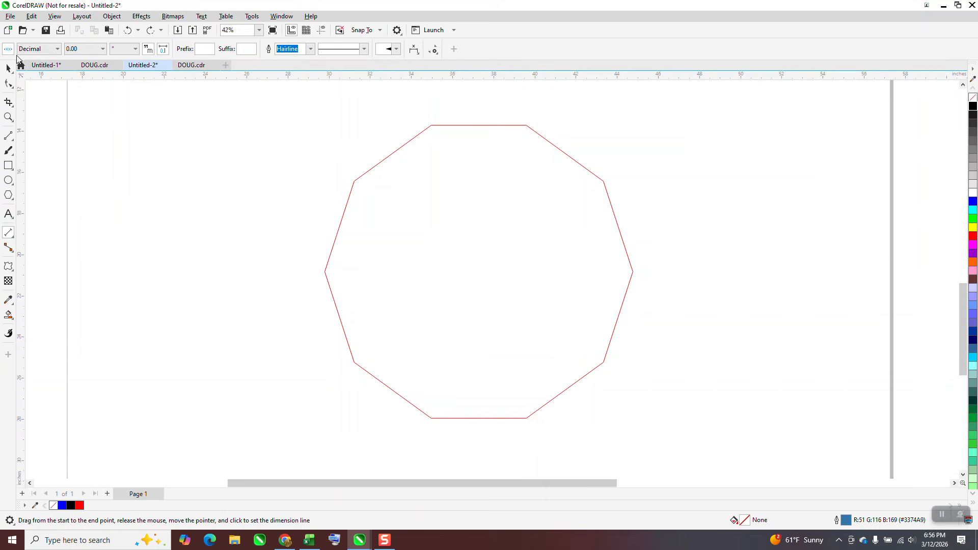
left_click(8, 50)
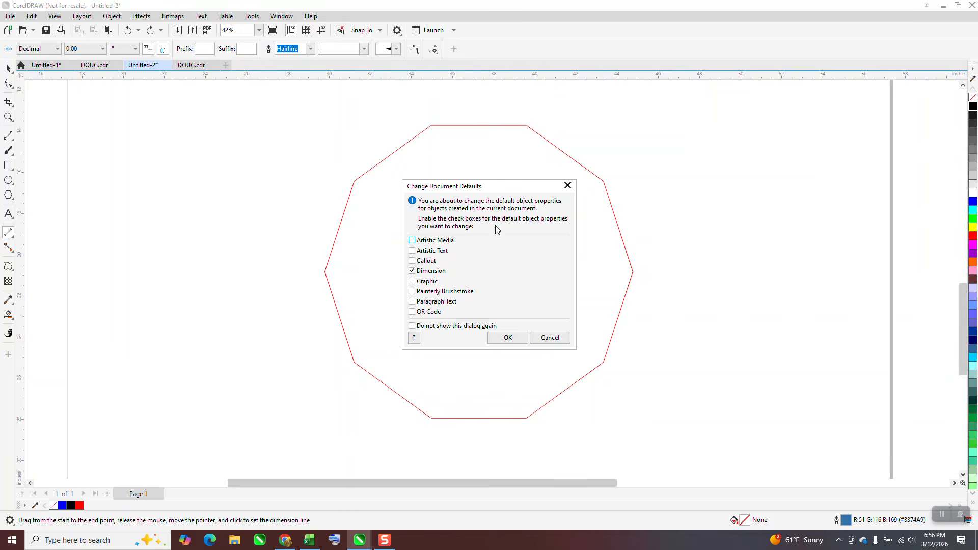
left_click(519, 338)
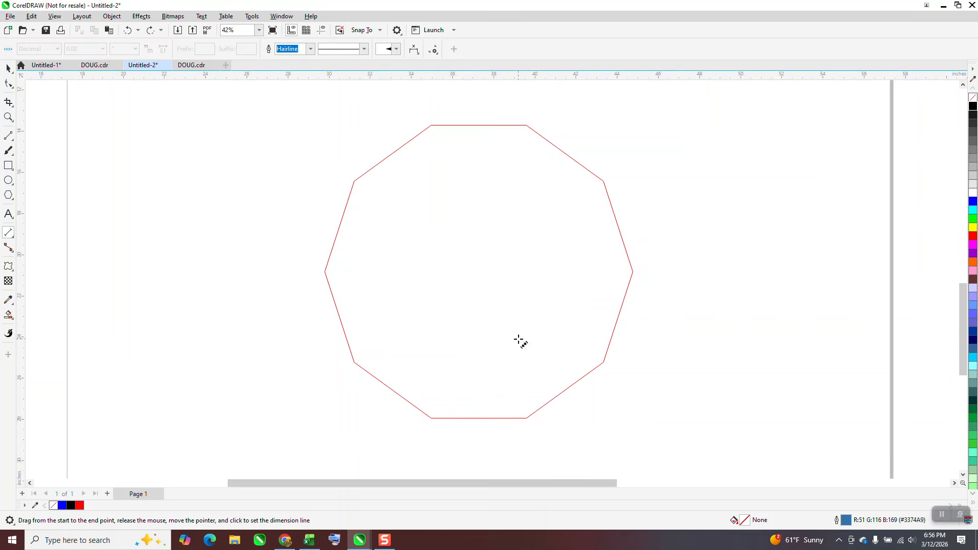
- Add a horizontal dimension across the polygon's bottom edge with dynamic dimensioning on
left_click_drag(432, 418, 531, 415)
left_click(489, 334)
left_click(8, 69)
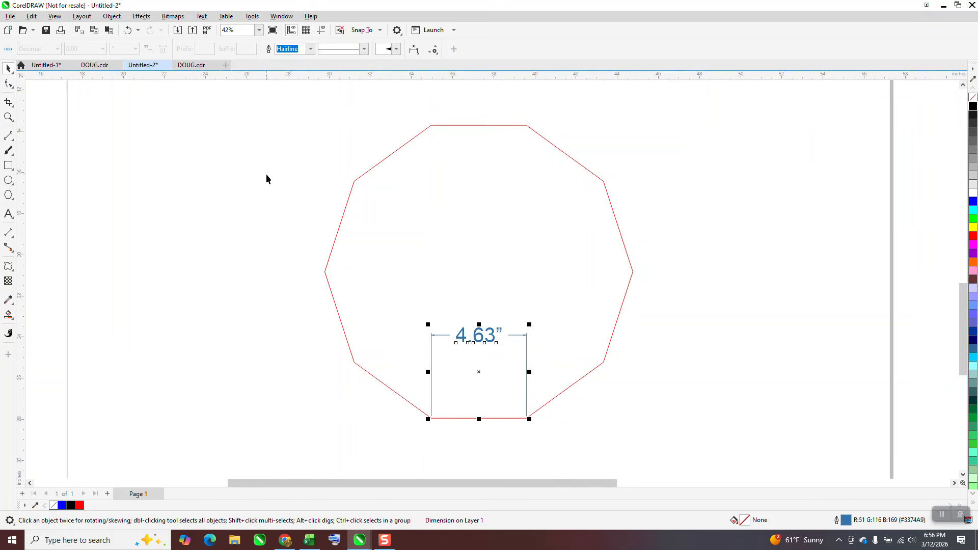
left_click(8, 195)
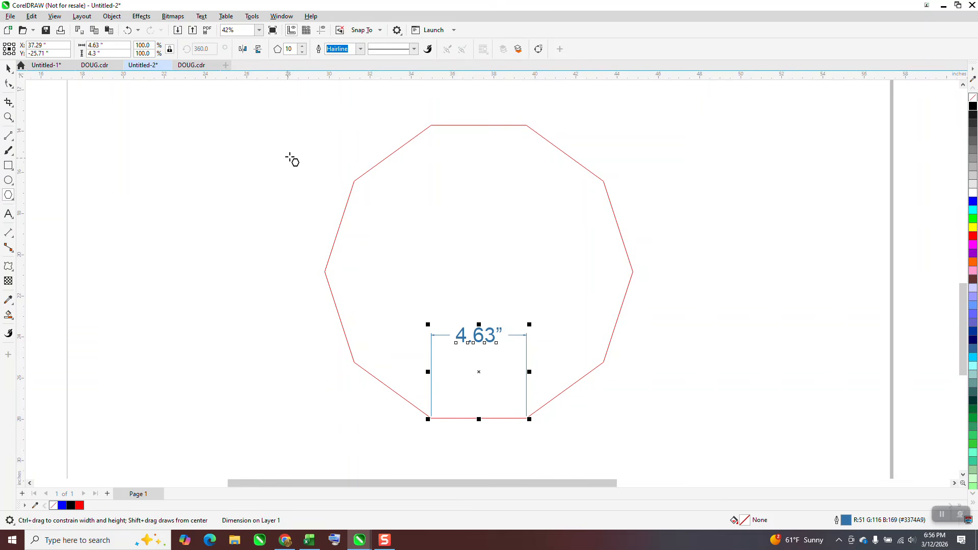
- Draw a nine-sided polygon about 8.7 by 8.6 inches and center it on the page
left_click_drag(300, 153, 116, 331)
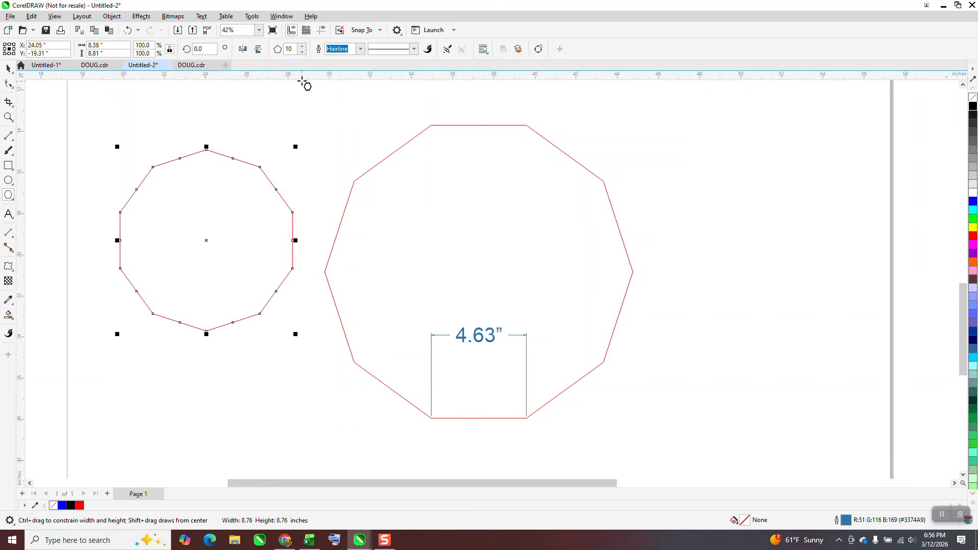
left_click(302, 52)
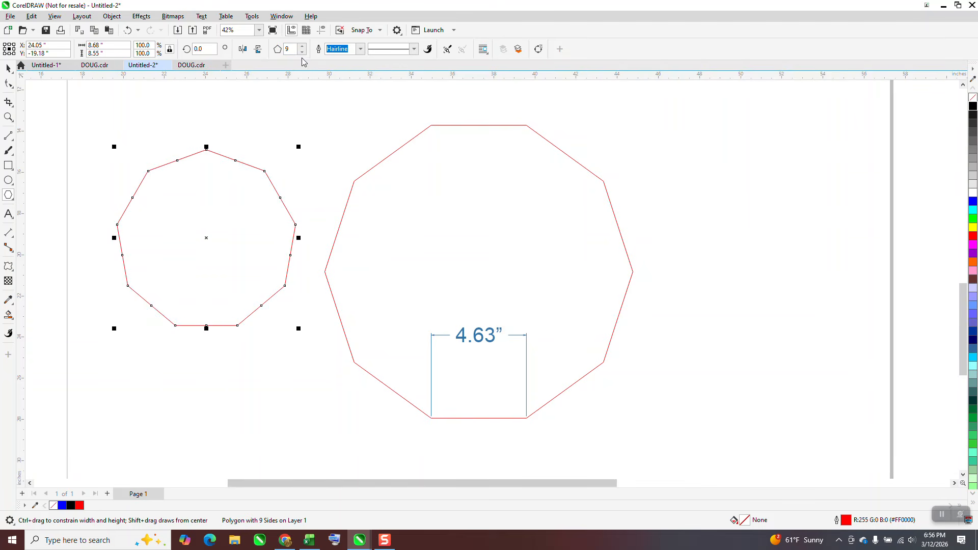
key("p")
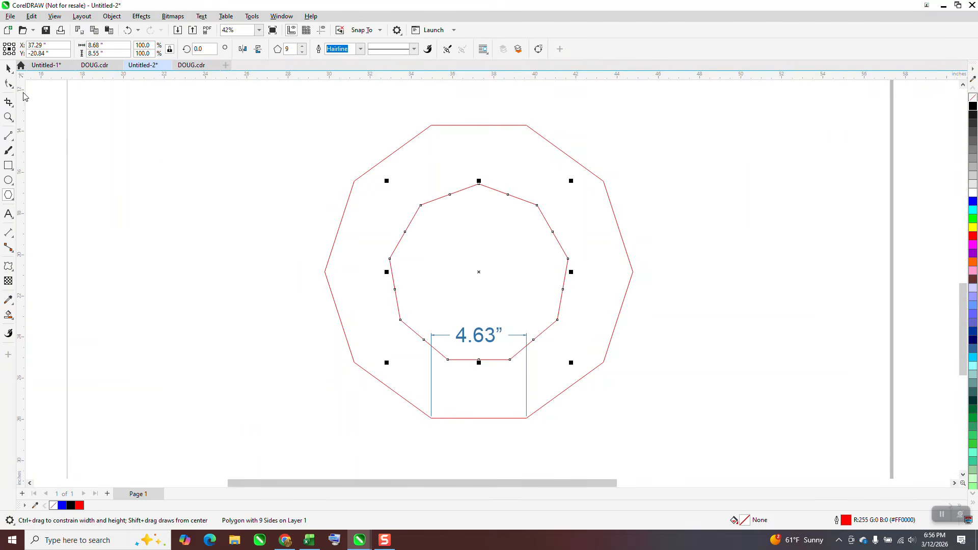
- Move the outer polygon's bottom-edge dimension down below the shape
left_click(8, 68)
left_click(478, 303)
left_click(489, 333)
left_click_drag(482, 342, 484, 457)
left_click(495, 360)
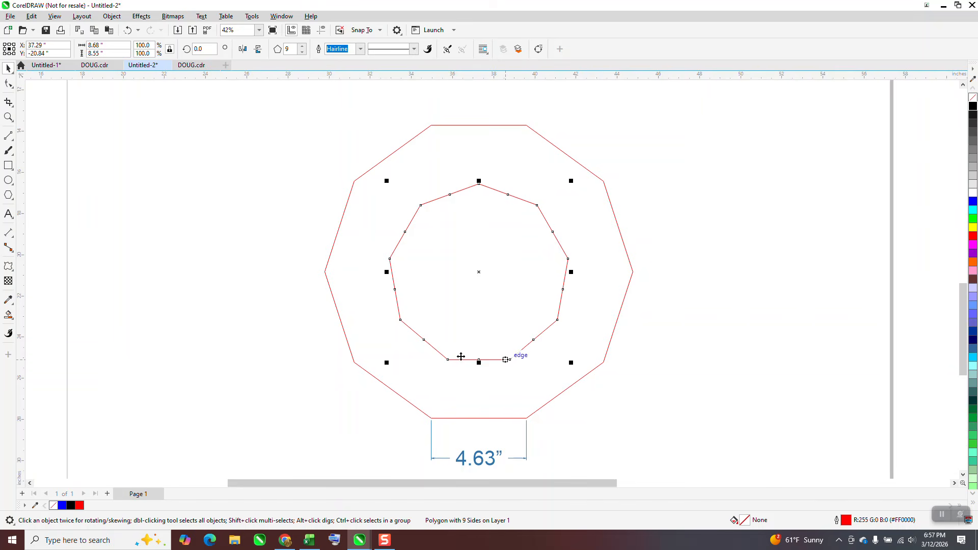
- Add a parallel dimension across the nine-sided polygon's bottom edge
left_click(13, 238)
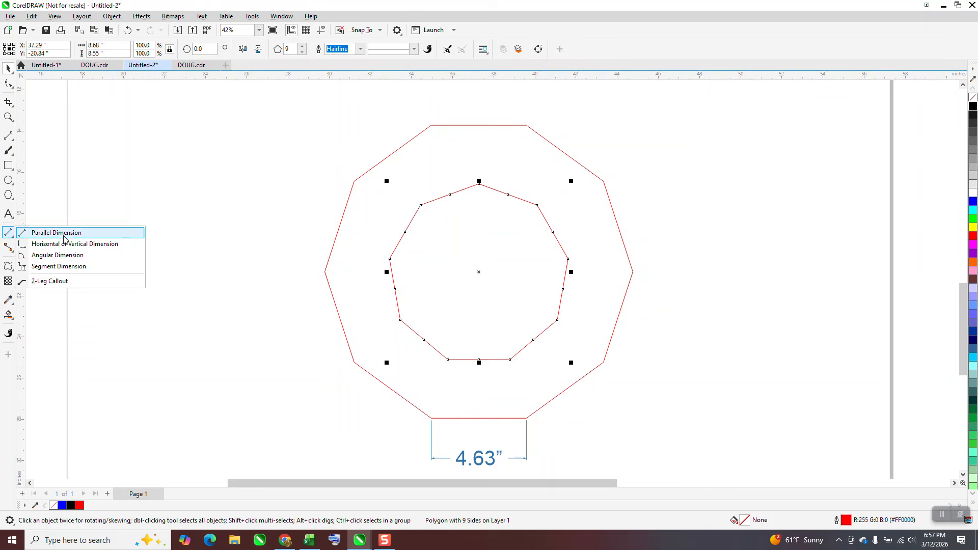
left_click(38, 227)
left_click_drag(447, 360, 509, 360)
left_click(510, 360)
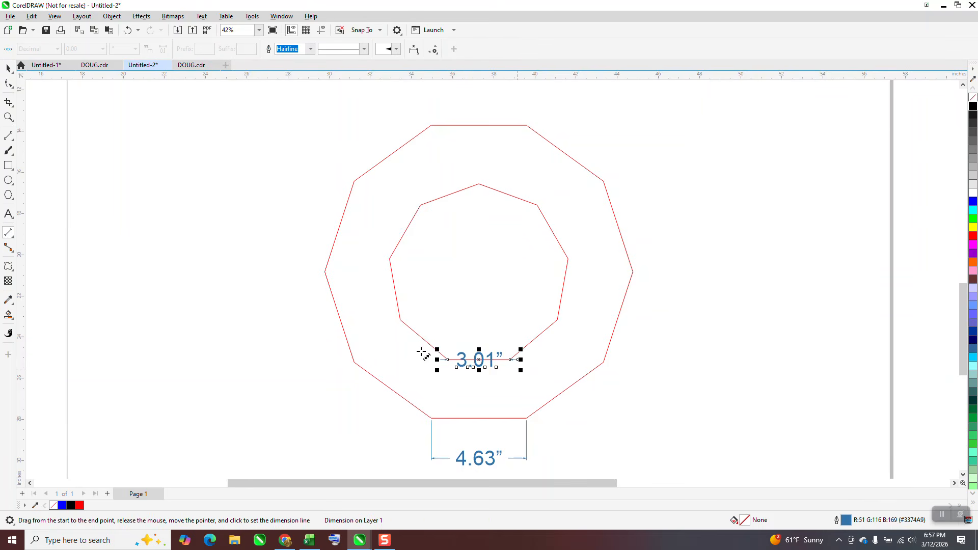
left_click(8, 68)
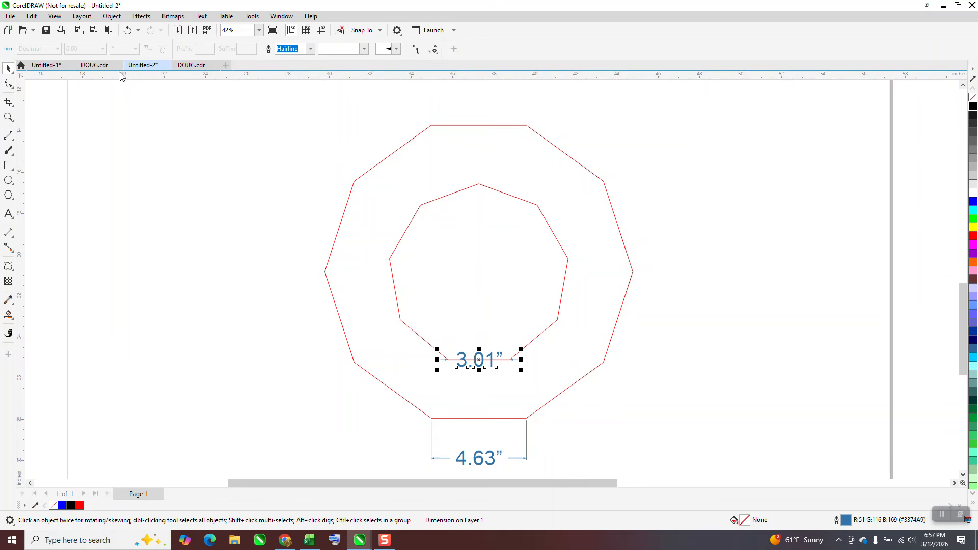
- Scale the nine-sided polygon up to 150%
left_click(465, 189)
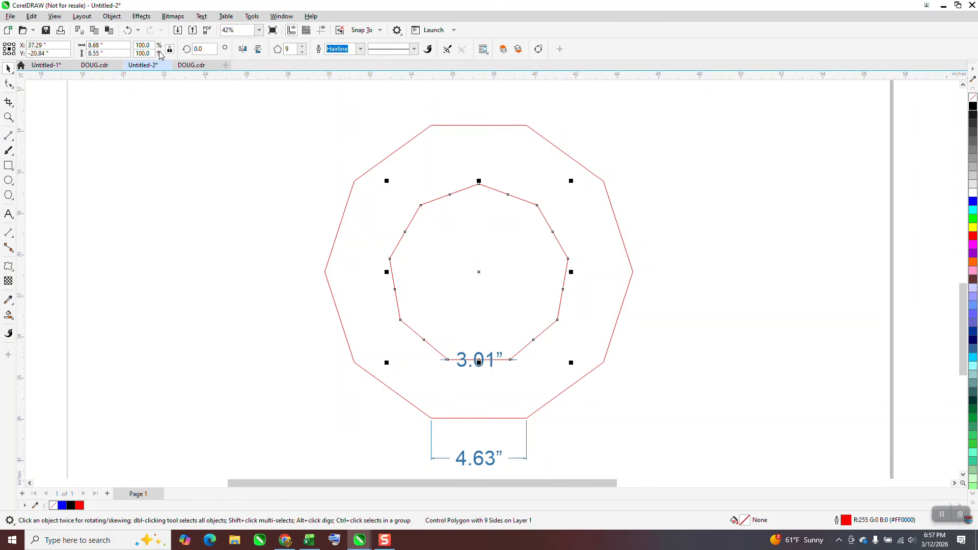
left_click(144, 45)
type("1,")
type("230")
key("Return")
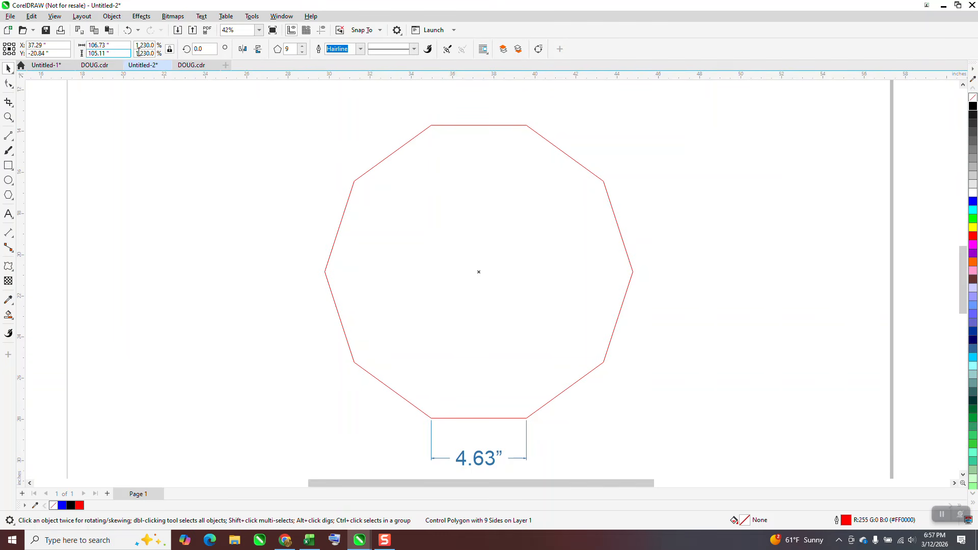
key("BackSpace")
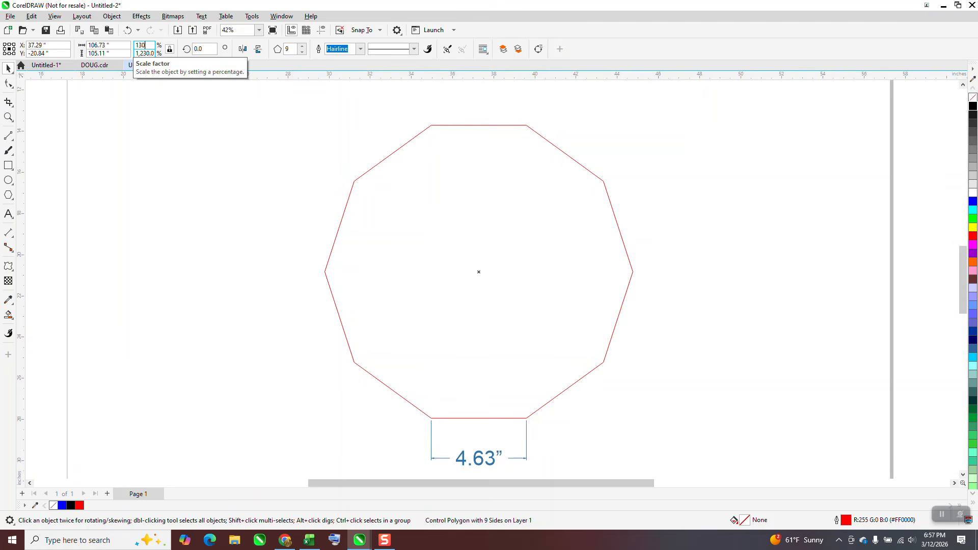
type("130")
key("Return")
left_click(143, 45)
type("1")
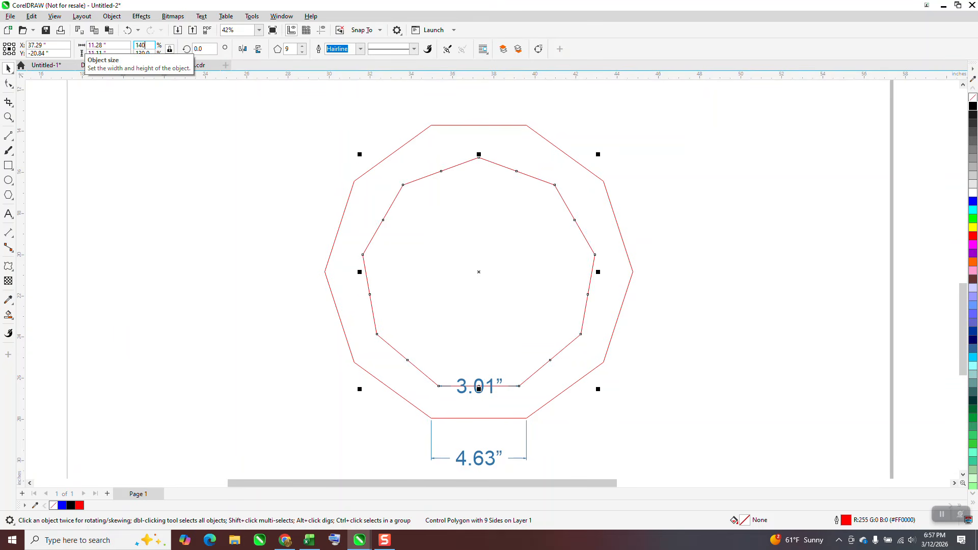
type("40")
key("Return")
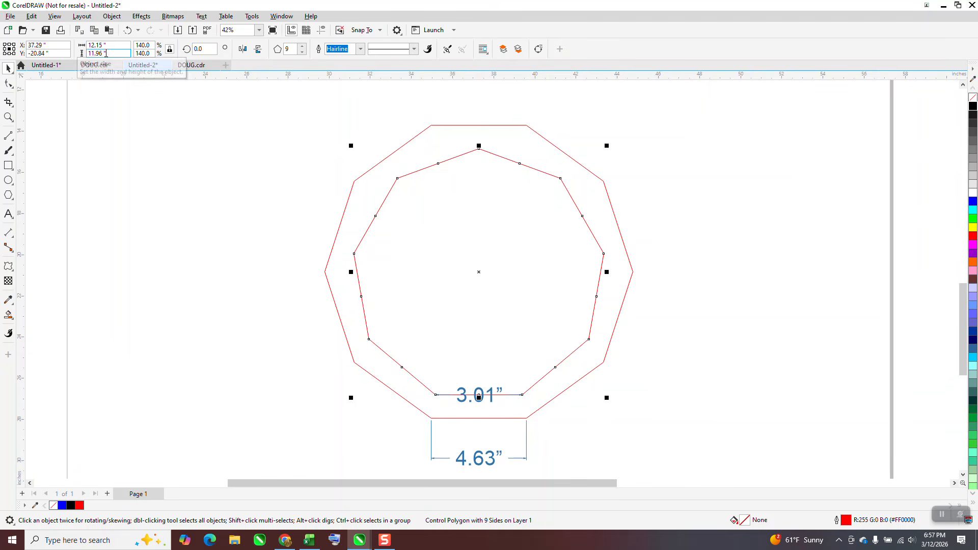
double_click(153, 47)
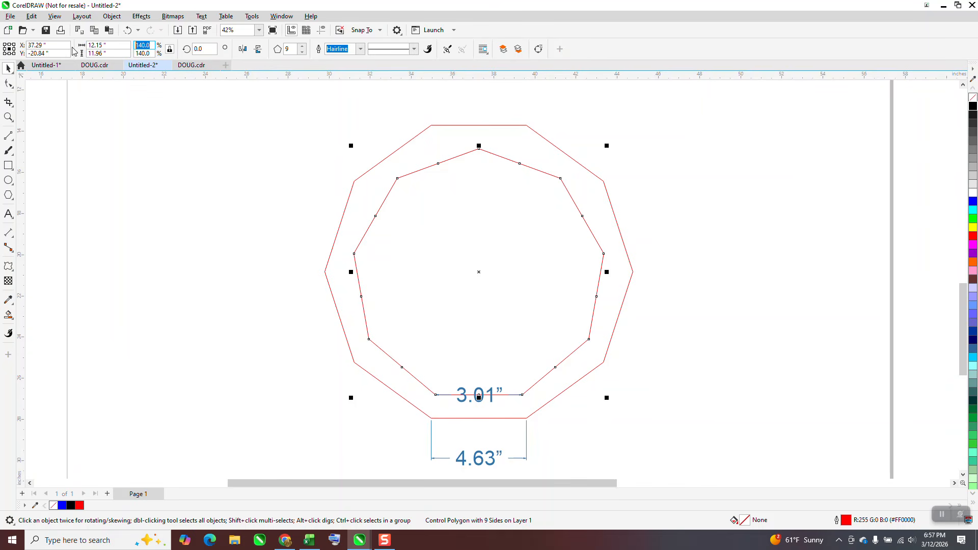
type("150")
key("Return")
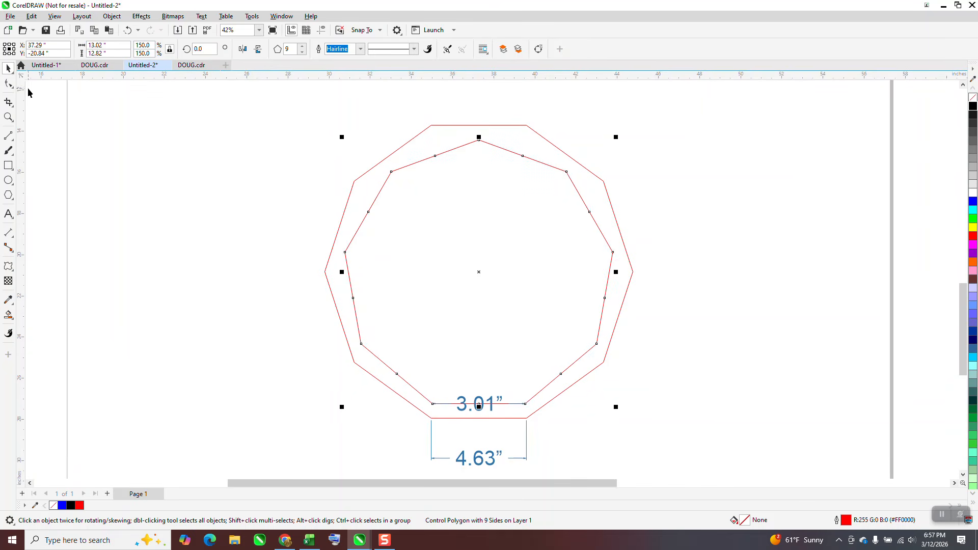
- Delete the nine-sided polygon's bottom-edge dimension
left_click(312, 357)
left_click(492, 405)
key("Delete")
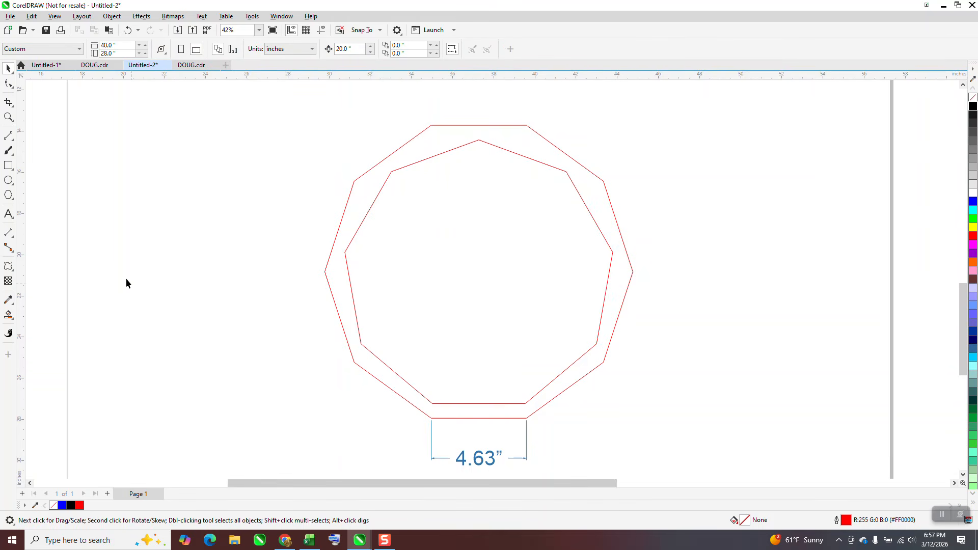
- Add a new parallel dimension across the nine-sided polygon's bottom edge
left_click(9, 233)
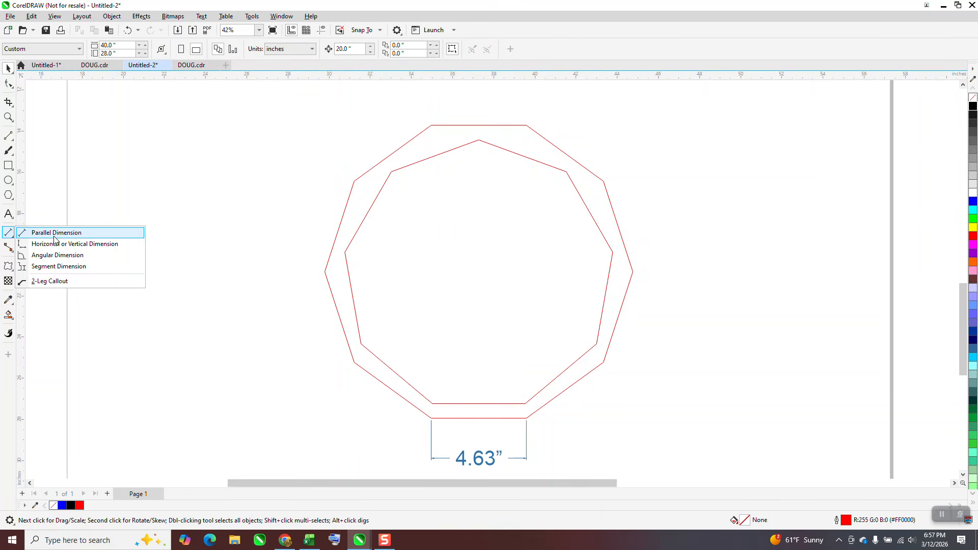
left_click(55, 236)
left_click_drag(432, 403, 524, 403)
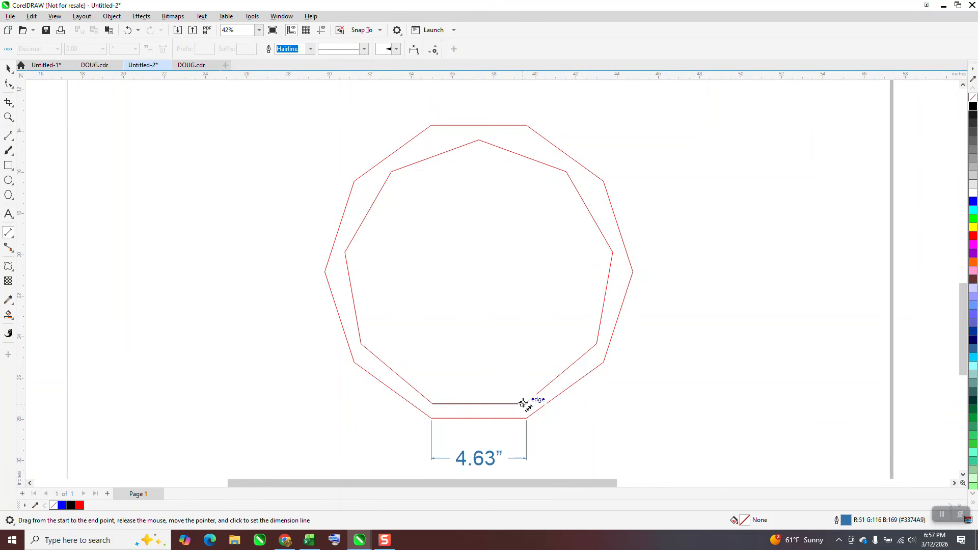
left_click(525, 403)
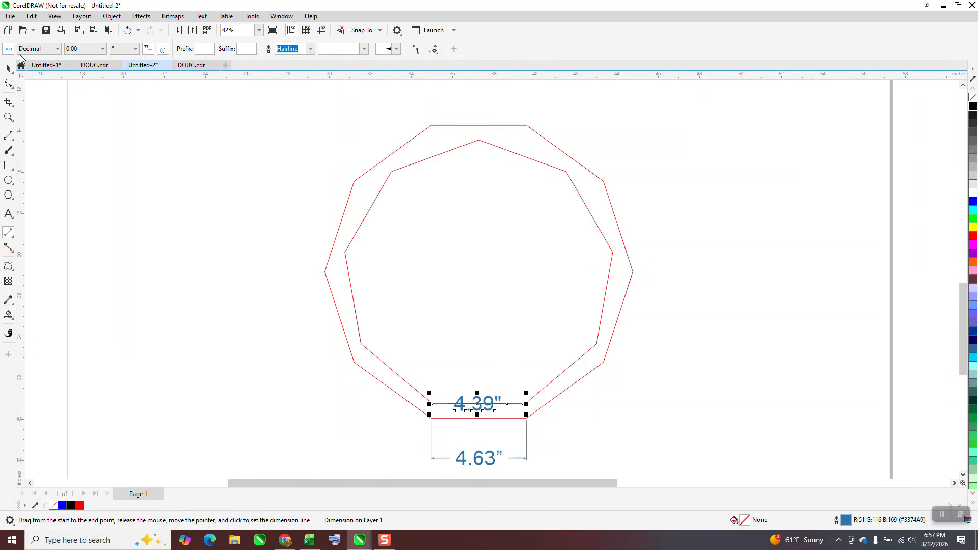
key("space")
- Adjust the nine-sided polygon's scale to 158.3% so its bottom edge matches the outer polygon's 4.63" edge
left_click(571, 181)
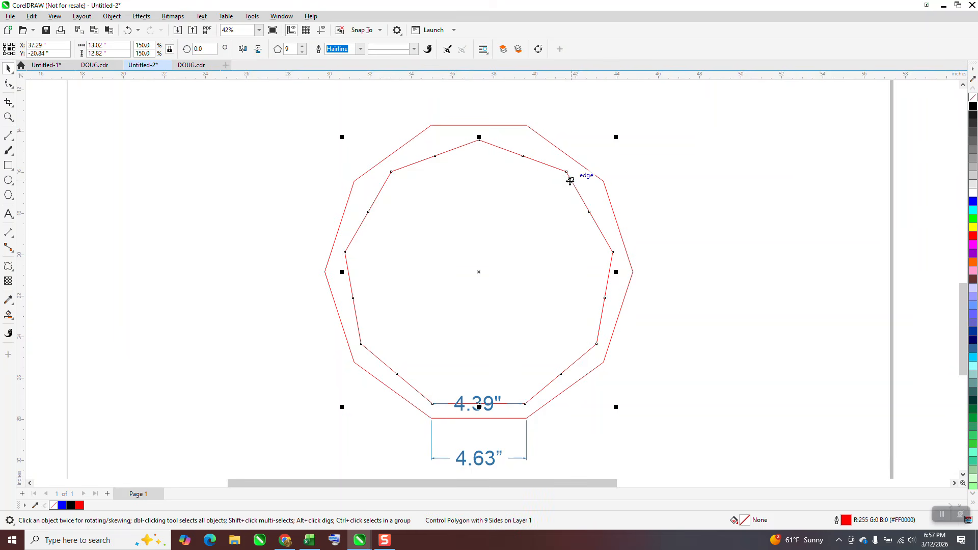
left_click_drag(147, 45, 130, 46)
key("Return")
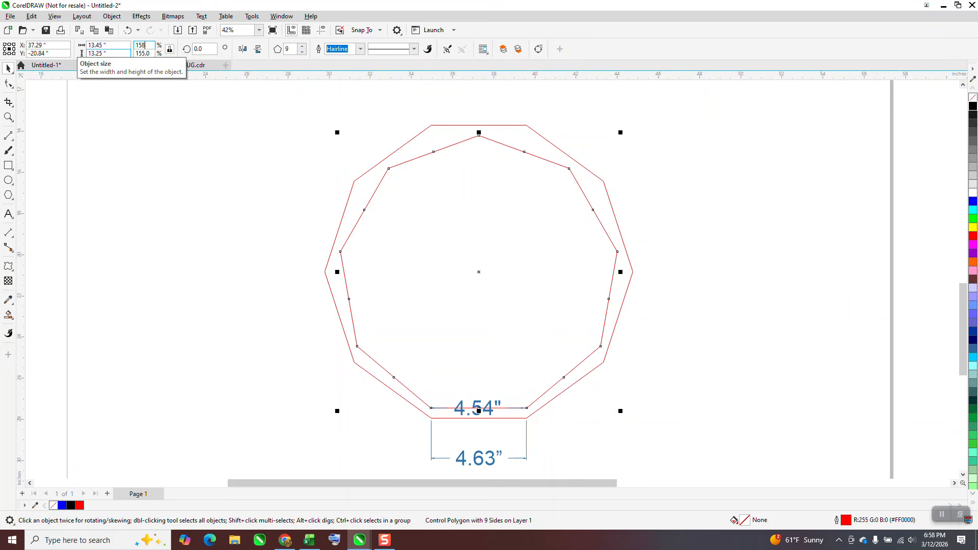
type("158")
key("Return")
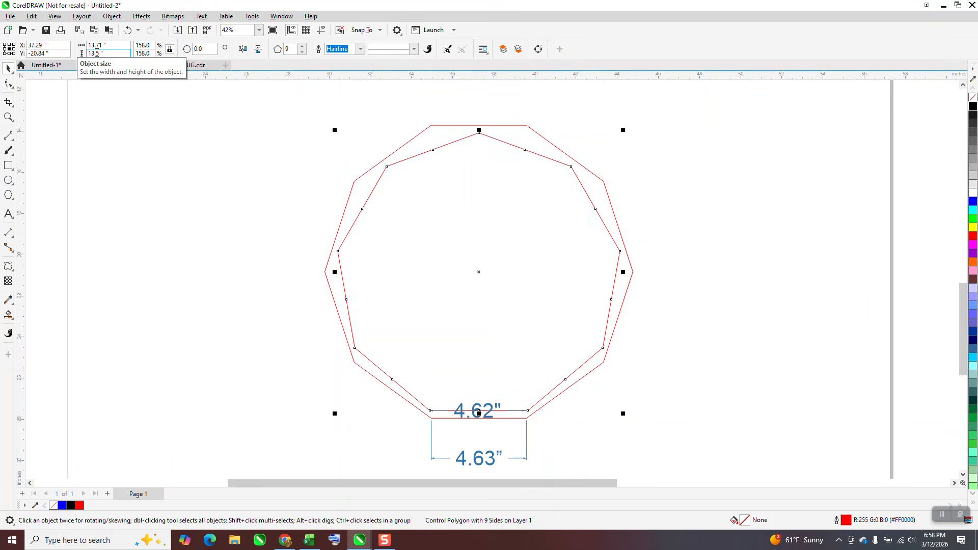
left_click(137, 46)
type("15")
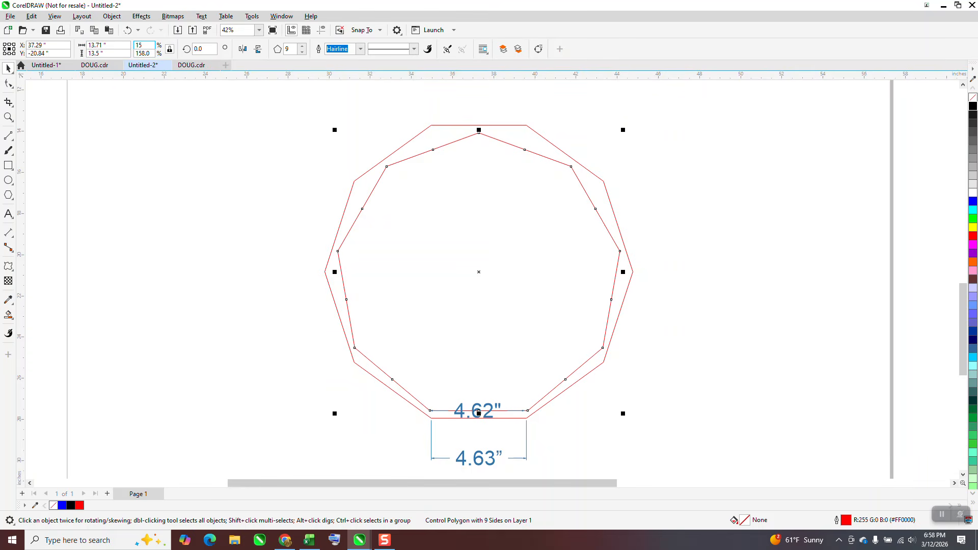
type("8.5")
key("Return")
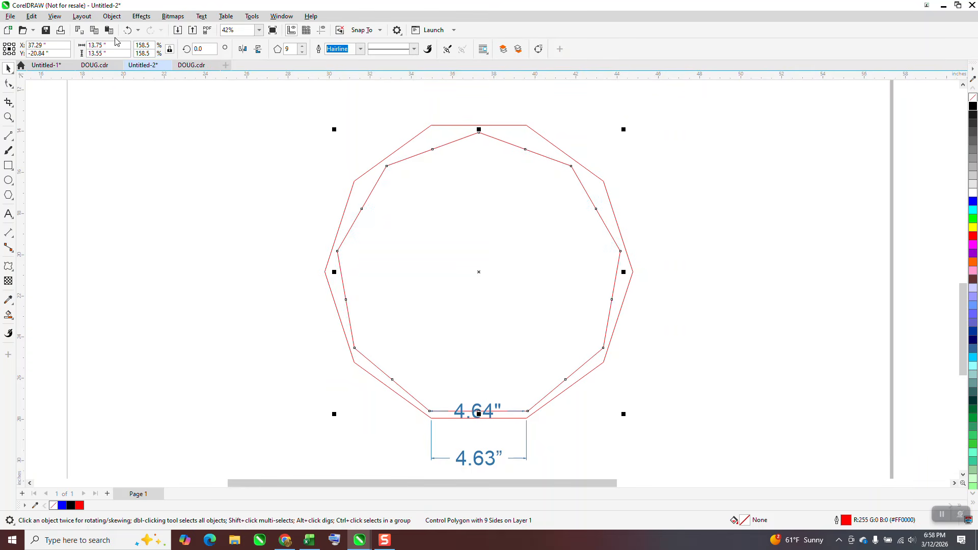
double_click(151, 45)
type("158.3")
key("Return")
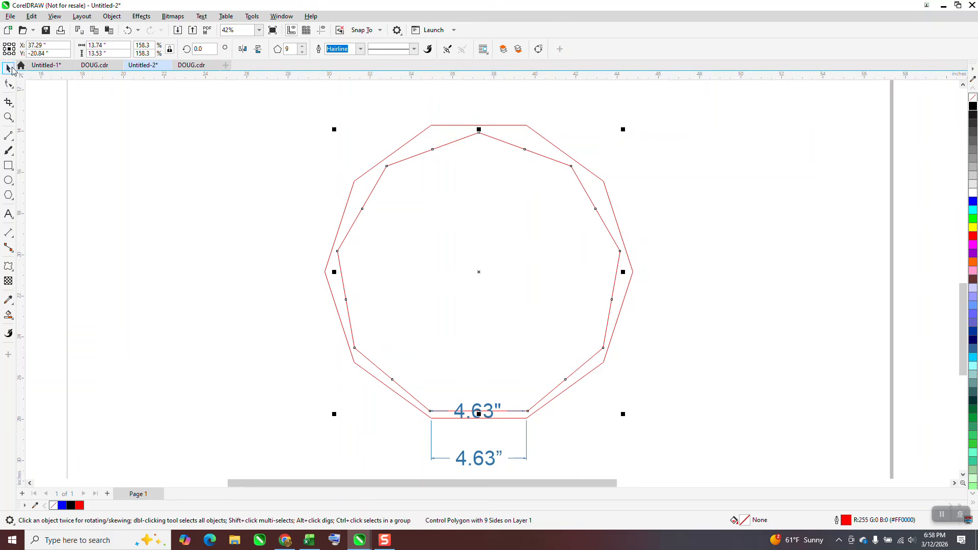
- Delete the nine-sided polygon's dimension, then select both polygons and align their bottoms
left_click(498, 412)
key("Delete")
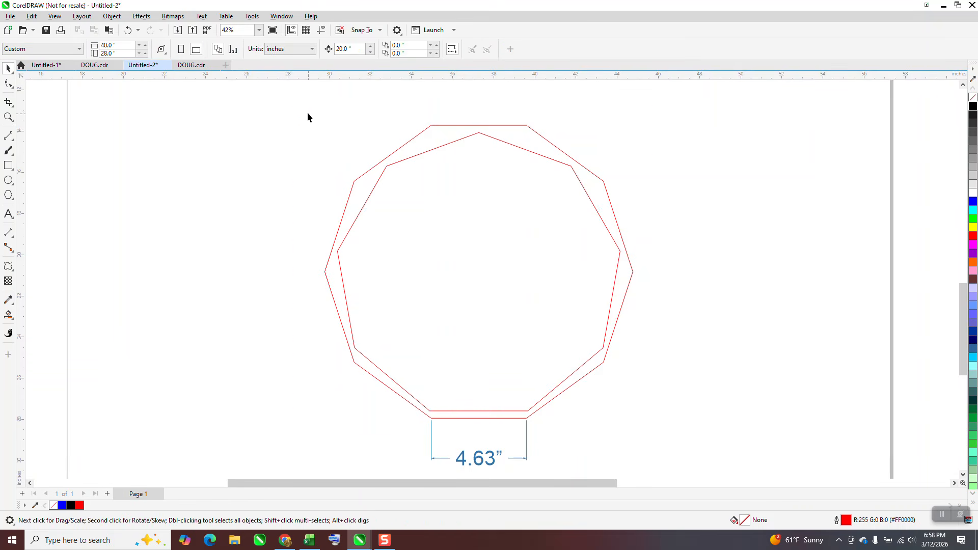
left_click_drag(361, 291, 683, 443)
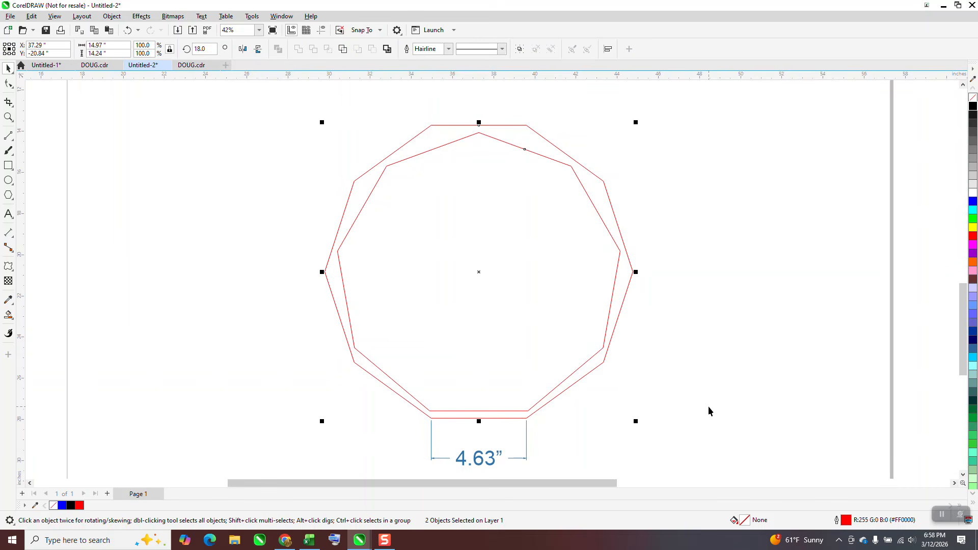
key("b")
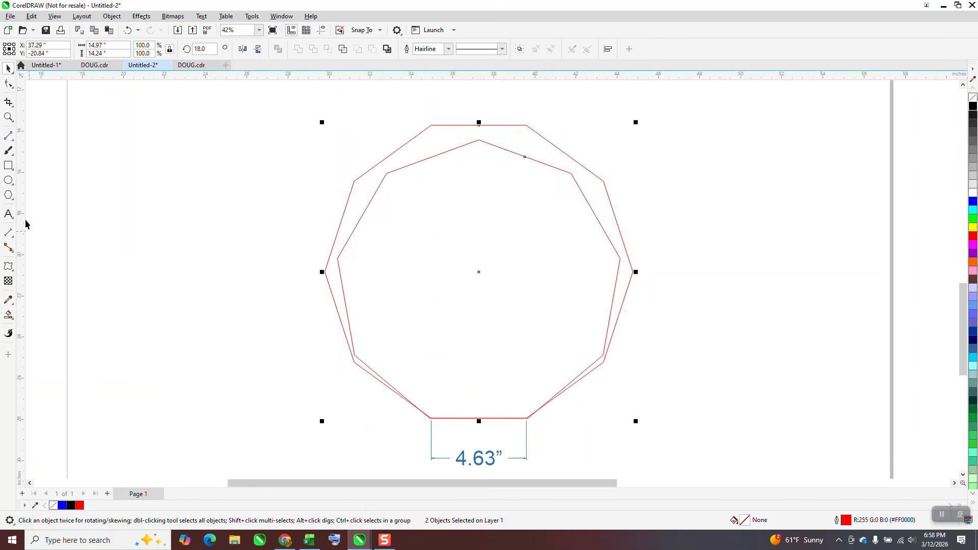
- Draw an eight-sided polygon about 7.5 inches across and center it on the page
left_click(8, 195)
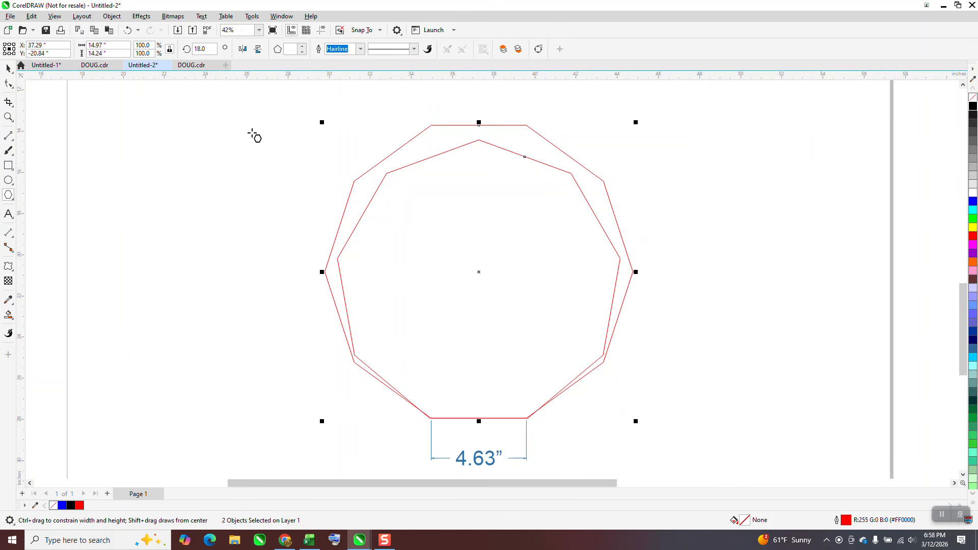
left_click_drag(258, 136, 131, 274)
left_click(302, 51)
left_click(12, 71)
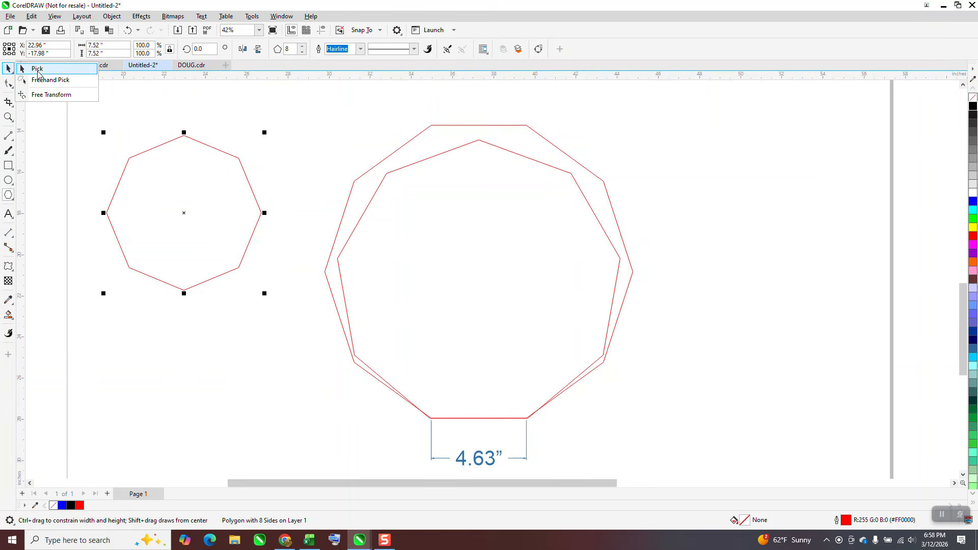
left_click(7, 69)
key("space")
key("p")
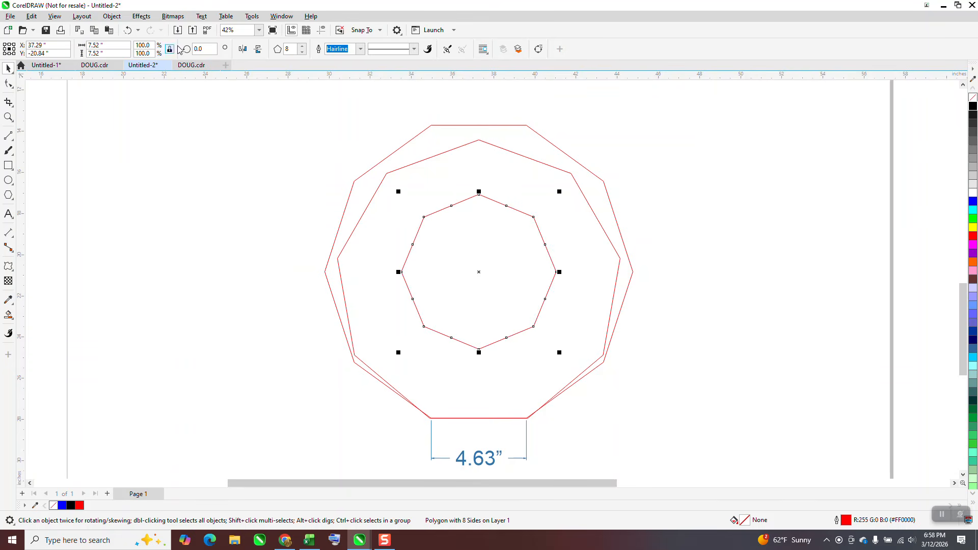
- Rotate the octagon by 22.5 degrees
type("22")
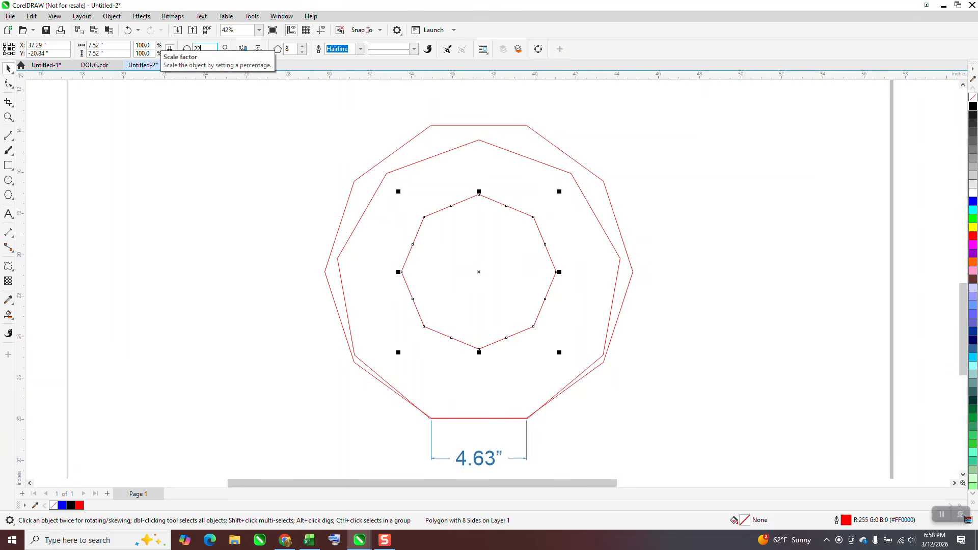
type(".5")
key("Return")
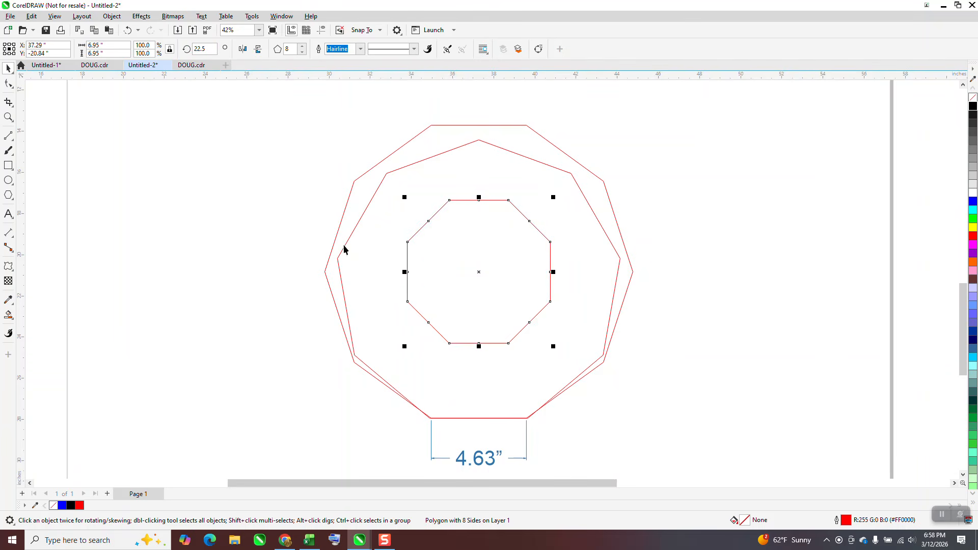
- Add a parallel dimension across the octagon's bottom edge and reselect the octagon
left_click(12, 140)
left_click(44, 147)
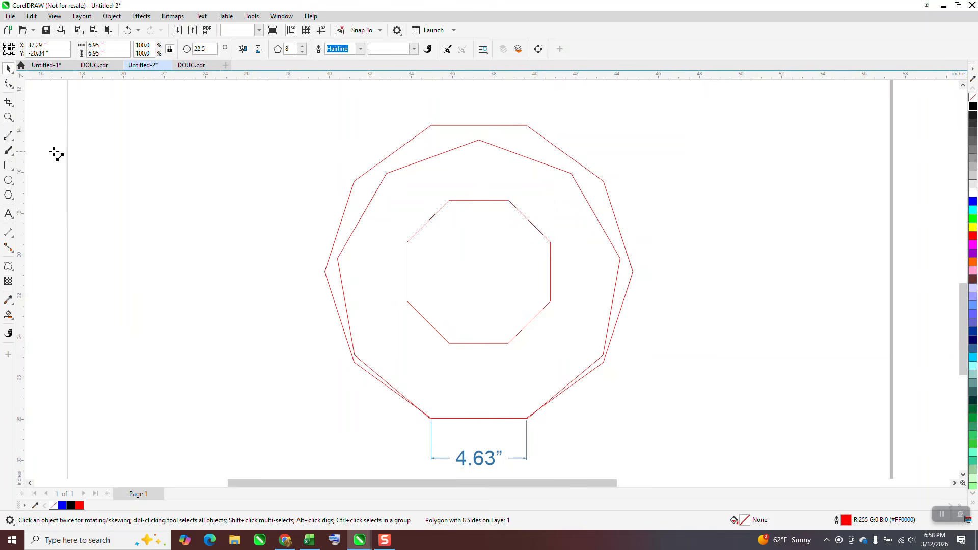
left_click(8, 232)
left_click_drag(450, 344, 509, 344)
left_click(515, 340)
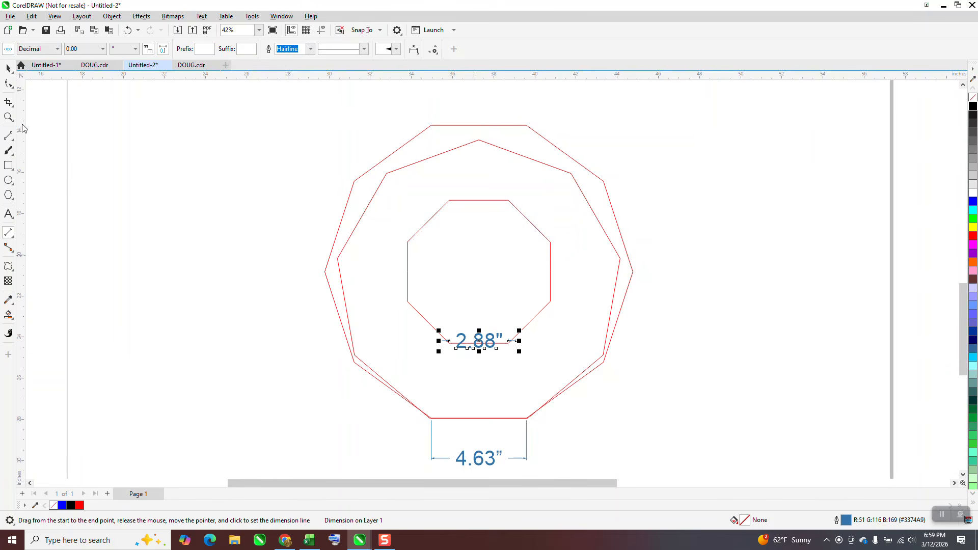
left_click(8, 68)
left_click(541, 233)
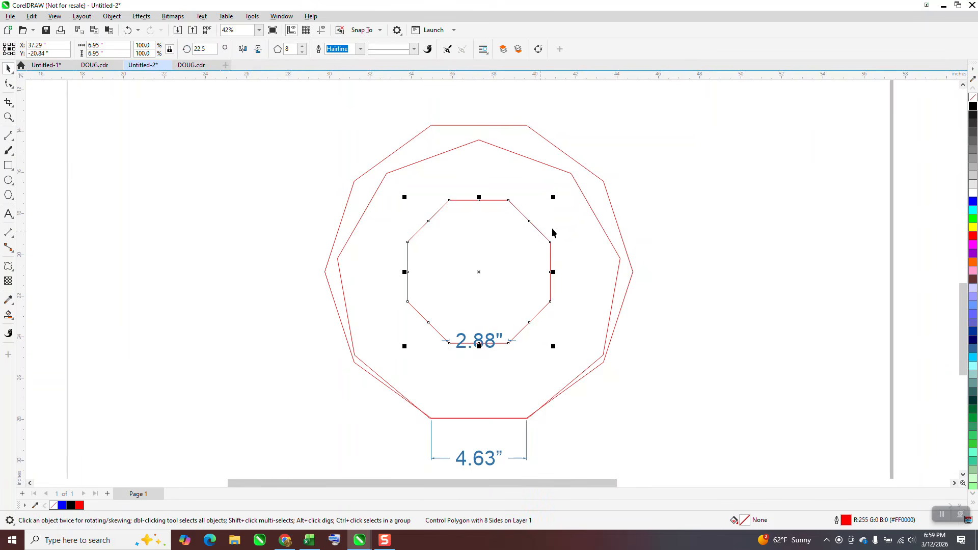
- Enlarge the octagon proportionally from its corner and set its scale to 162%
left_click_drag(555, 198, 582, 190)
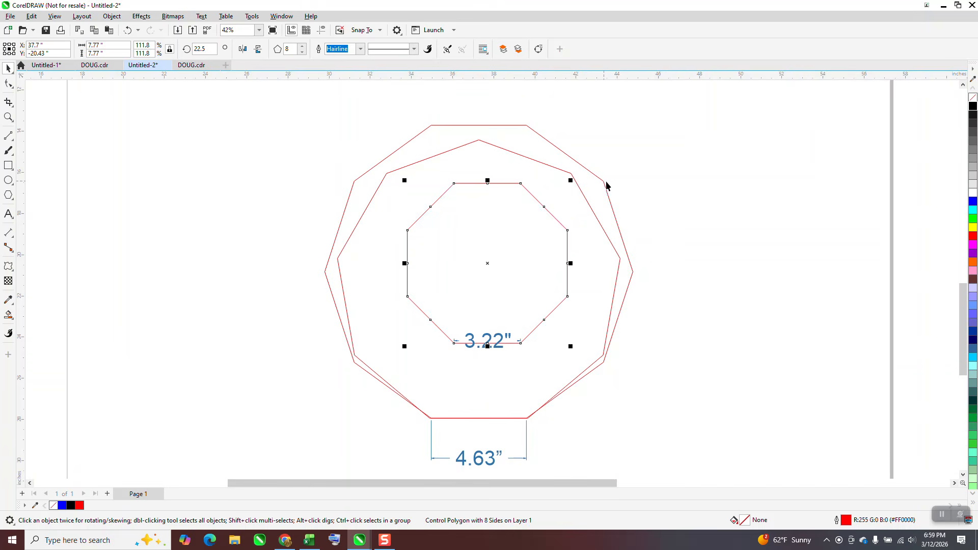
left_click_drag(570, 181, 645, 106)
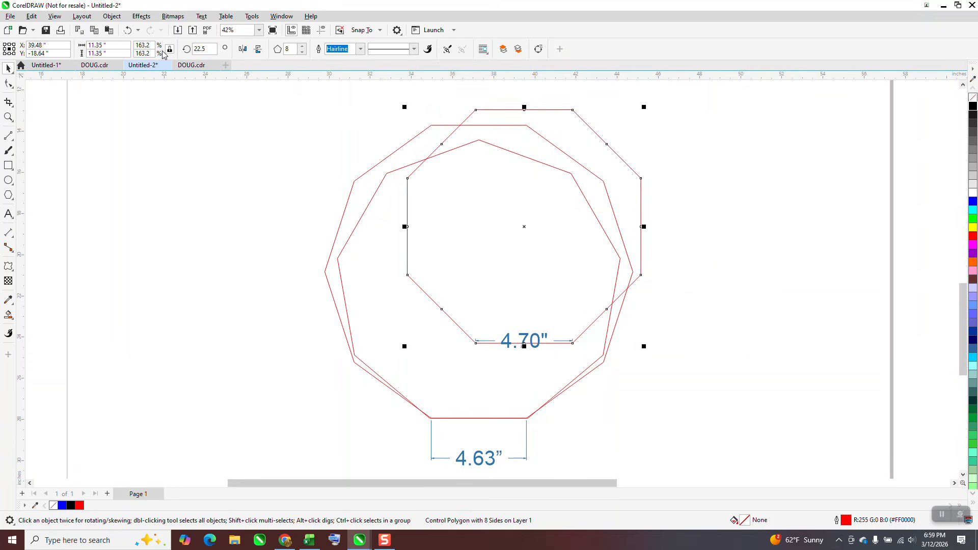
double_click(143, 45)
type("1")
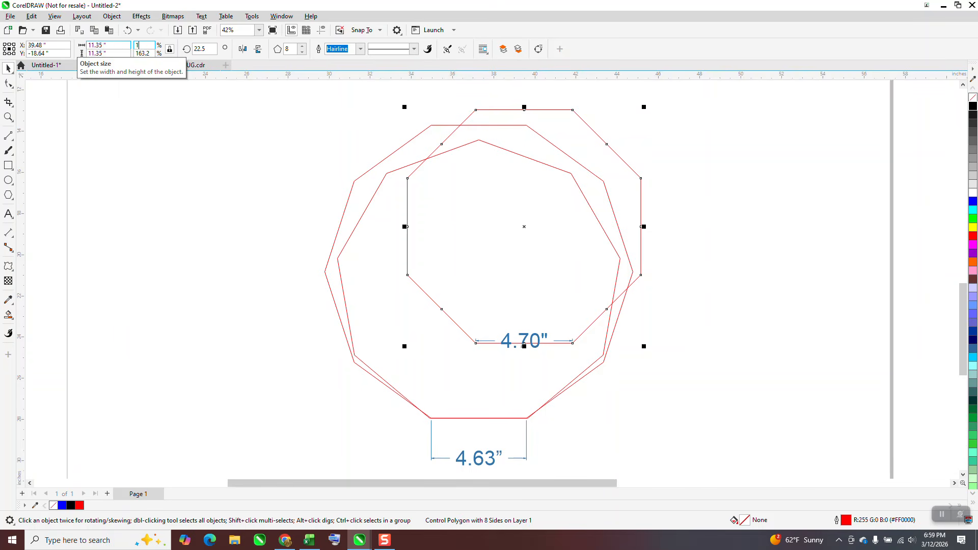
type("62")
key("Return")
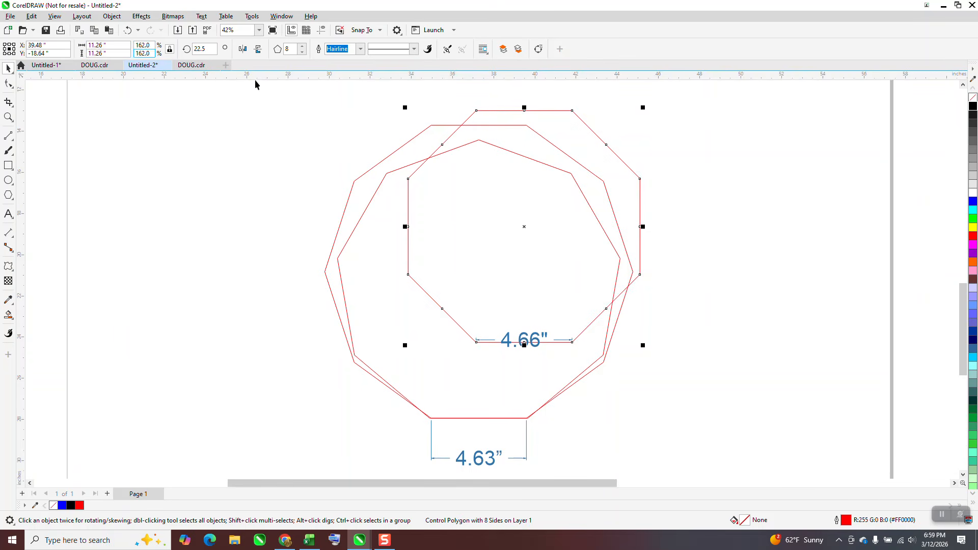
- Fine-tune the octagon's proportional scale to 160.8%
double_click(151, 45)
type("161")
key("Return")
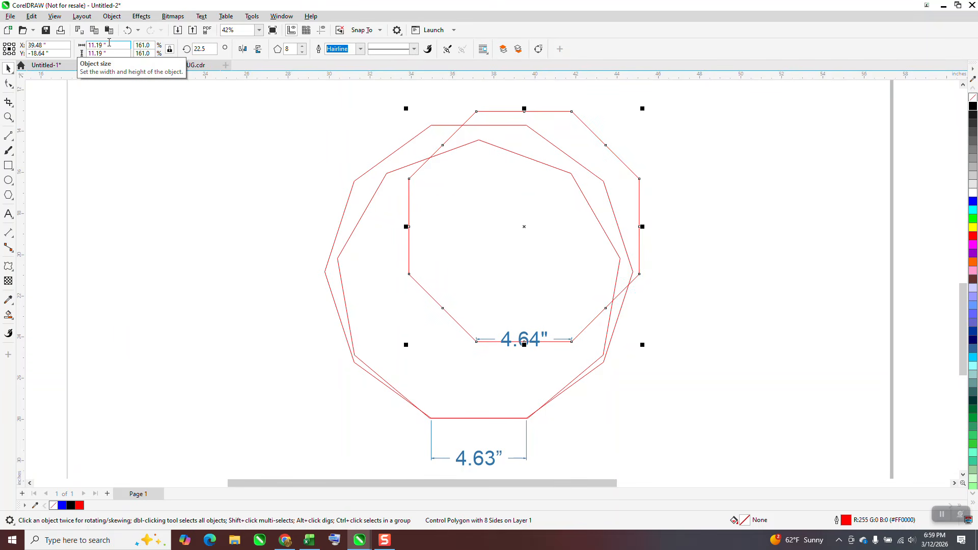
left_click(144, 45)
double_click(149, 45)
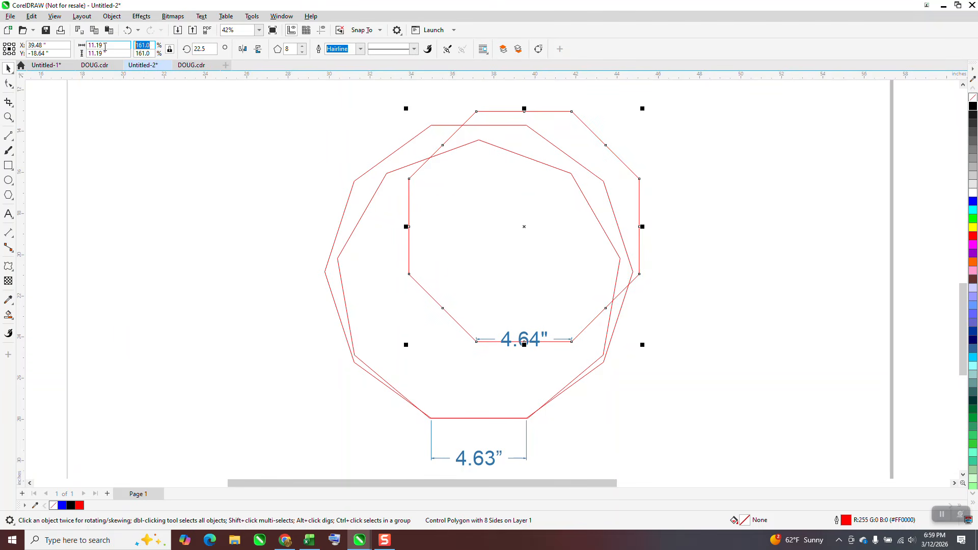
type("160.5")
key("Return")
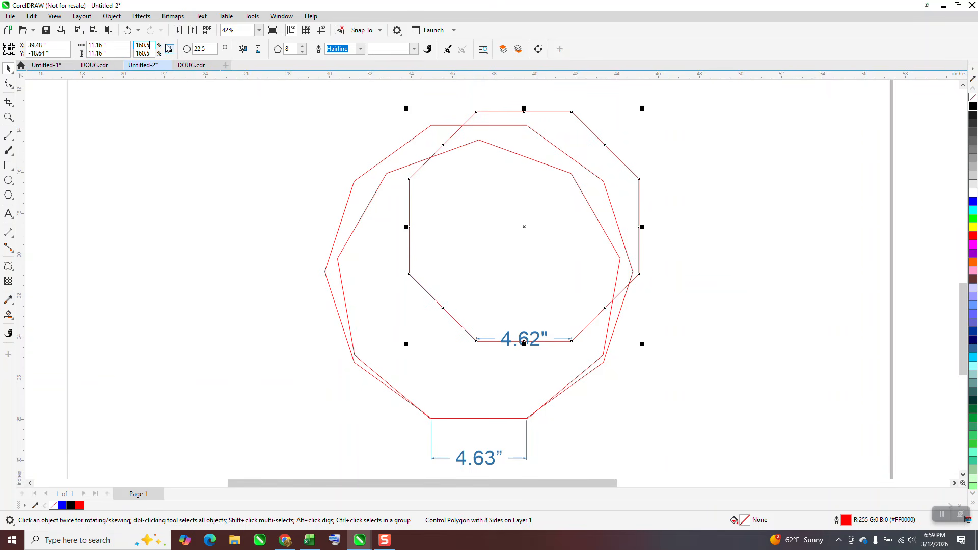
key("BackSpace")
type("8")
key("Return")
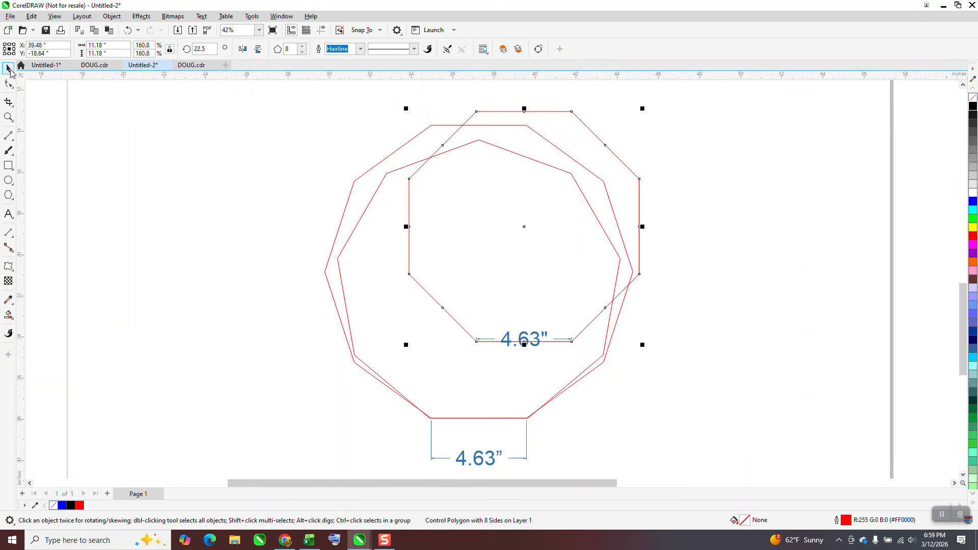
- Delete the dimension on the octagon's bottom edge
left_click(771, 240)
left_click(539, 338)
key("Delete")
scroll(372, 190, "down", 1)
- Select the three polygons, center them horizontally and align their bottoms
left_click_drag(355, 230, 591, 372)
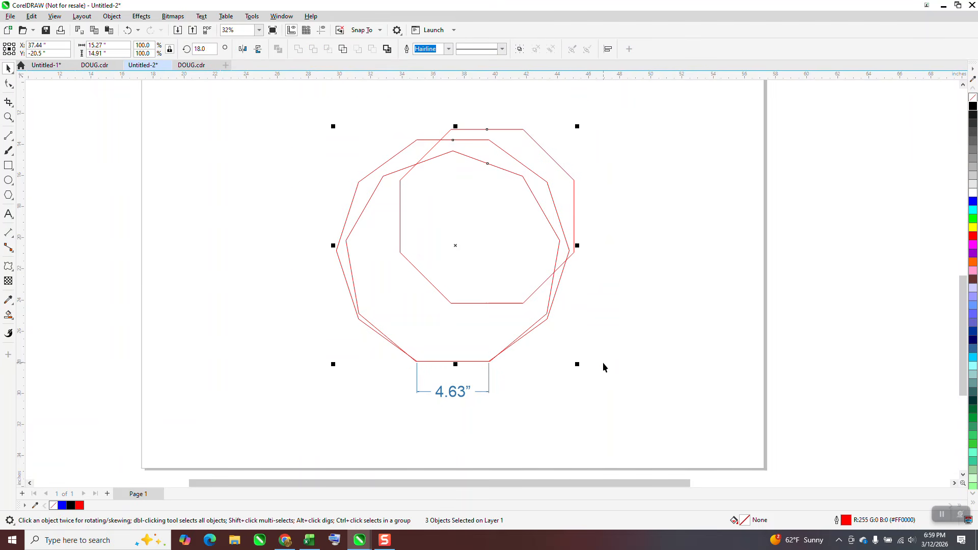
key("b")
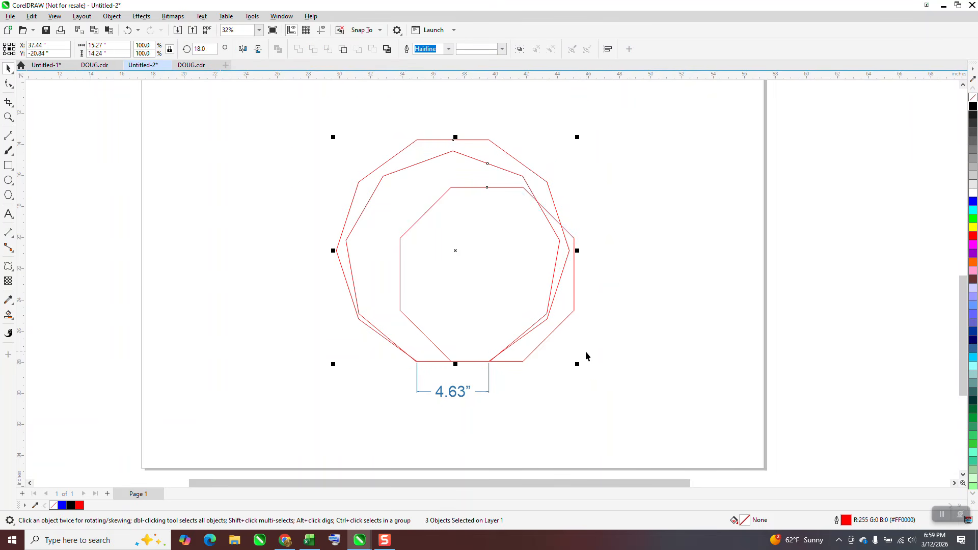
key("e")
key("c")
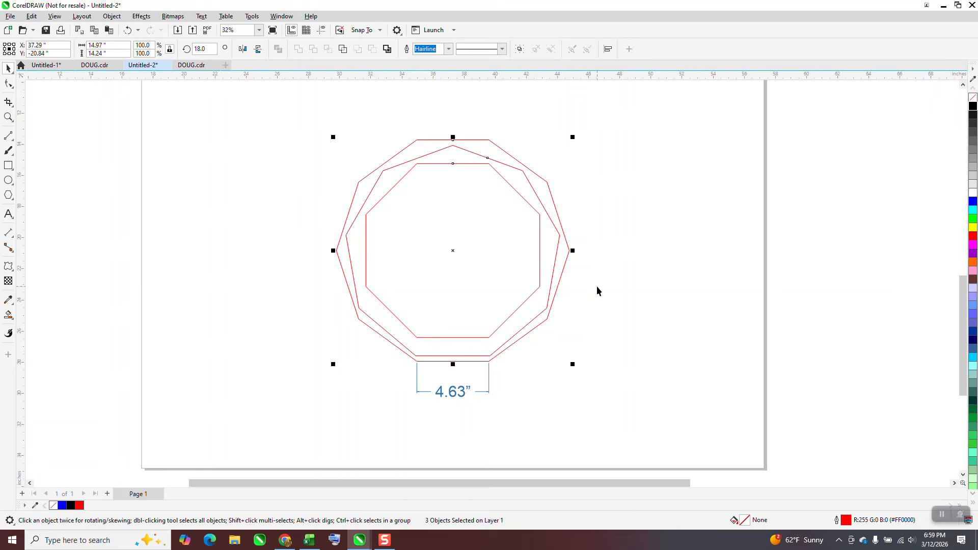
left_click_drag(319, 115, 579, 369)
key("b")
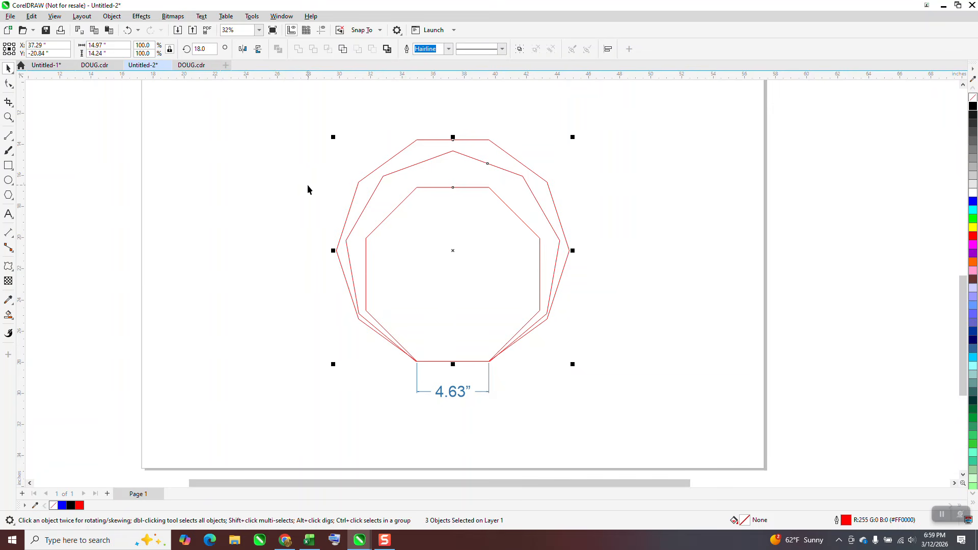
- Draw a polygon about 8.4 inches wide beside the nested shapes and reduce it to seven sides
left_click(8, 196)
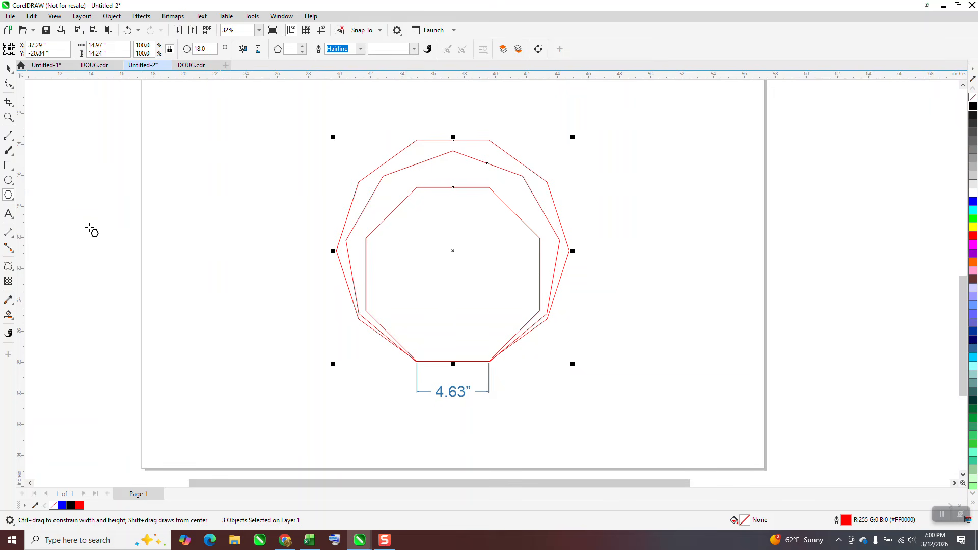
left_click_drag(281, 169, 176, 308)
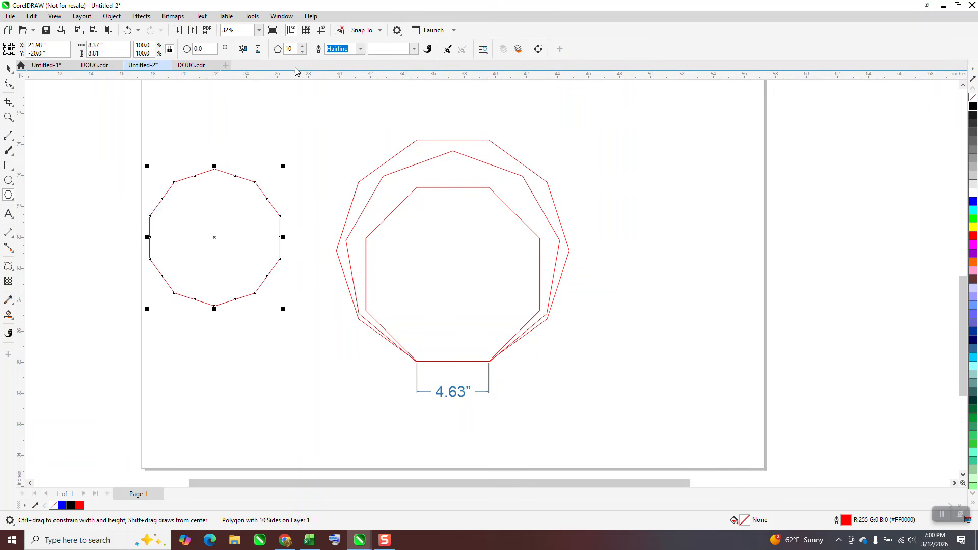
left_click(302, 52)
left_click(302, 52)
left_click(302, 52)
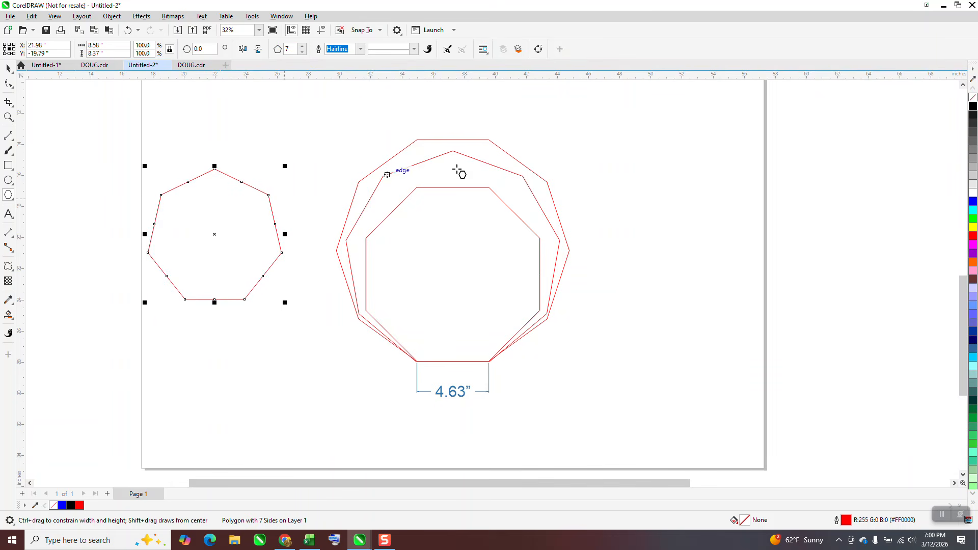
- Add a parallel dimension across the heptagon's bottom edge
left_click(15, 241)
left_click(46, 231)
left_click_drag(185, 300, 245, 299)
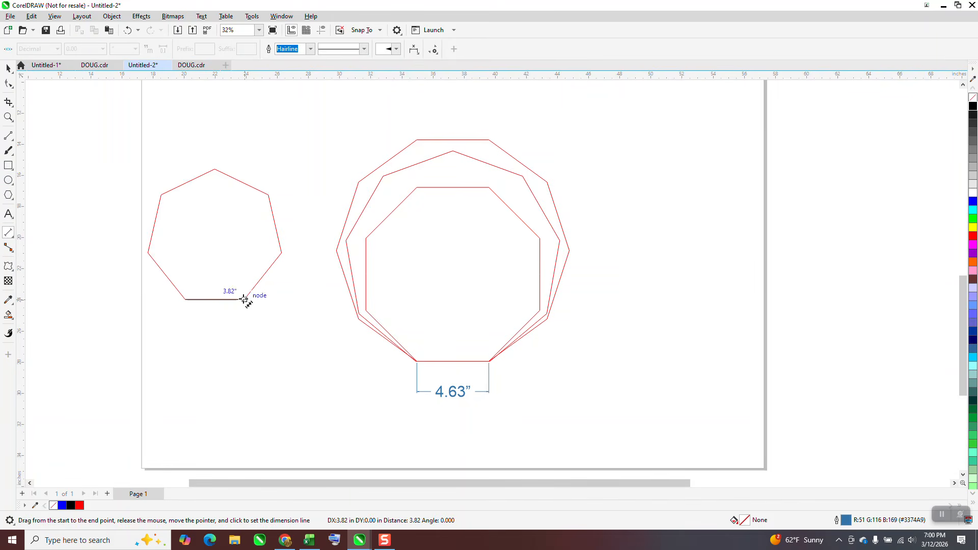
left_click(247, 303)
left_click(8, 68)
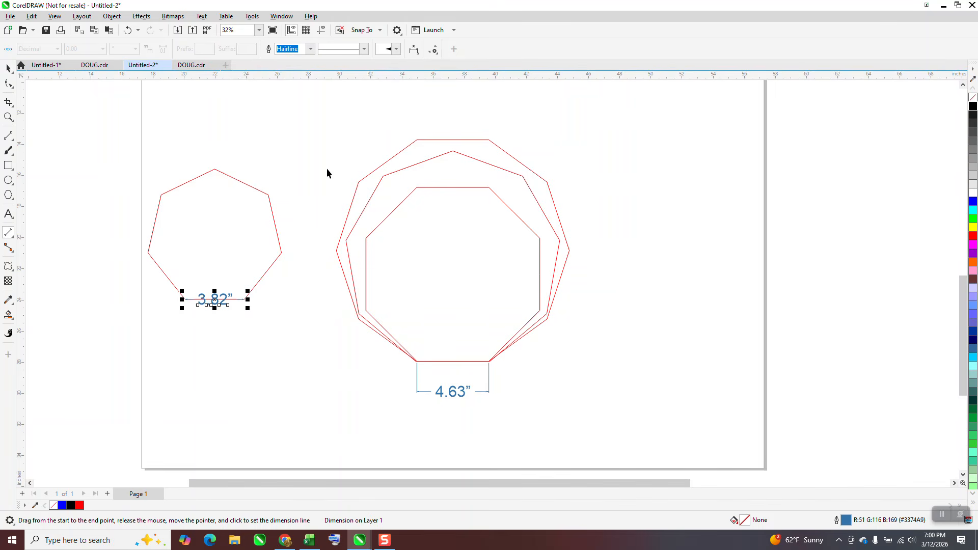
- Enlarge the heptagon to about 125% and delete the dimension under it
left_click(269, 195)
left_click_drag(286, 166, 376, 138)
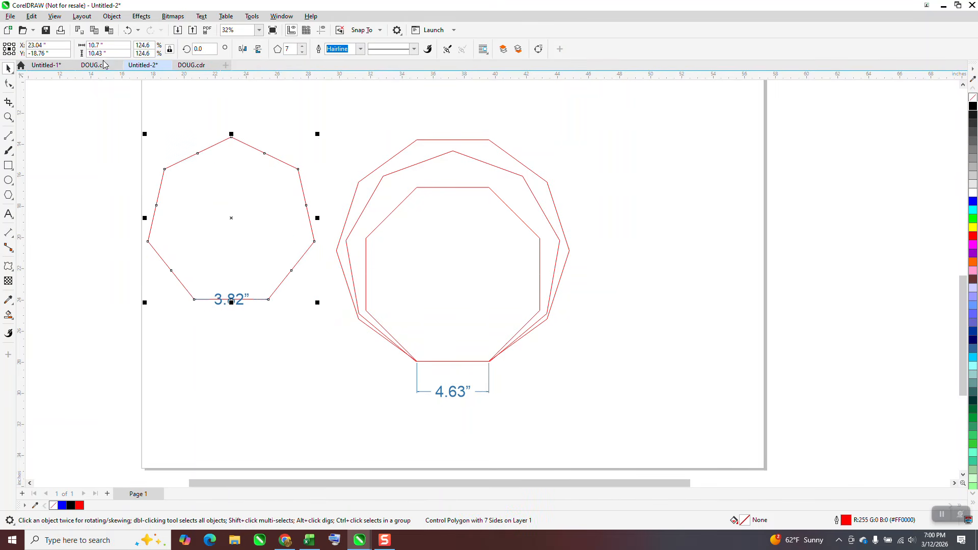
left_click(132, 188)
left_click(241, 294)
key("Delete")
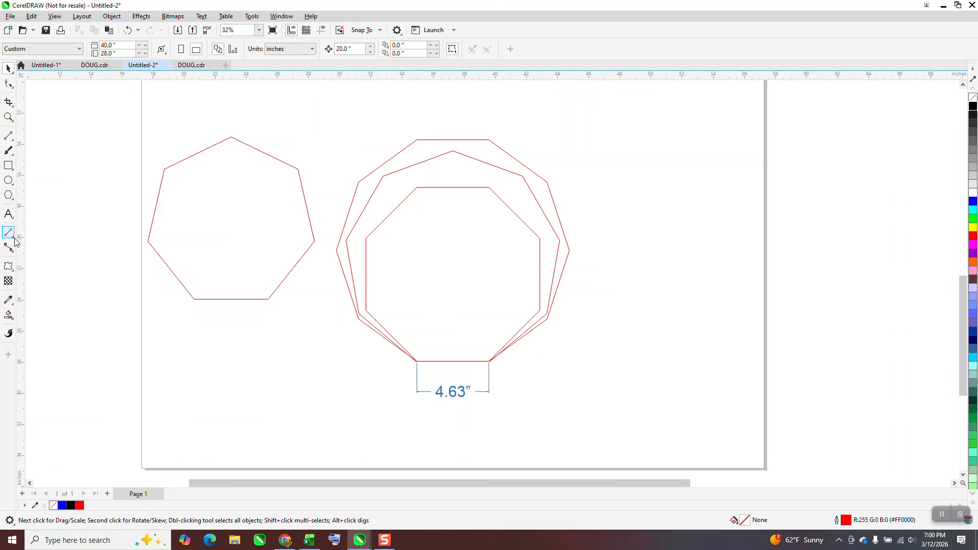
- Dimension the heptagon's bottom edge with a new parallel dimension
left_click(15, 241)
left_click(46, 229)
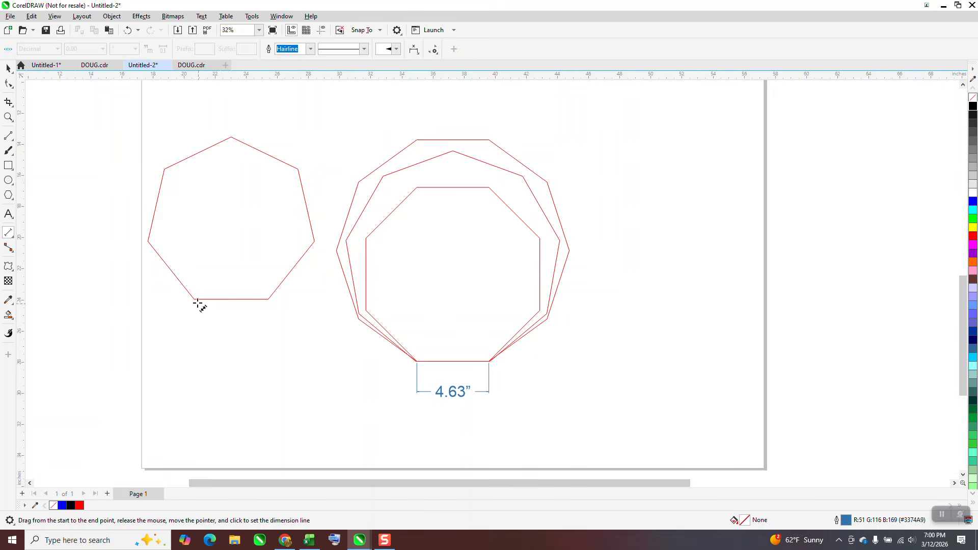
left_click_drag(194, 299, 267, 299)
left_click(268, 299)
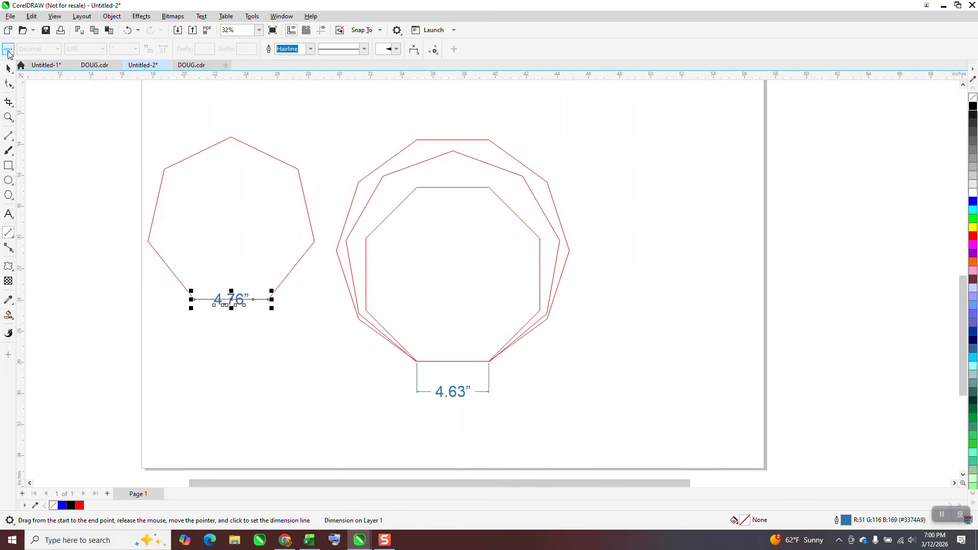
- Scale the heptagon proportionally to 121.3%
left_click(9, 68)
left_click(300, 168)
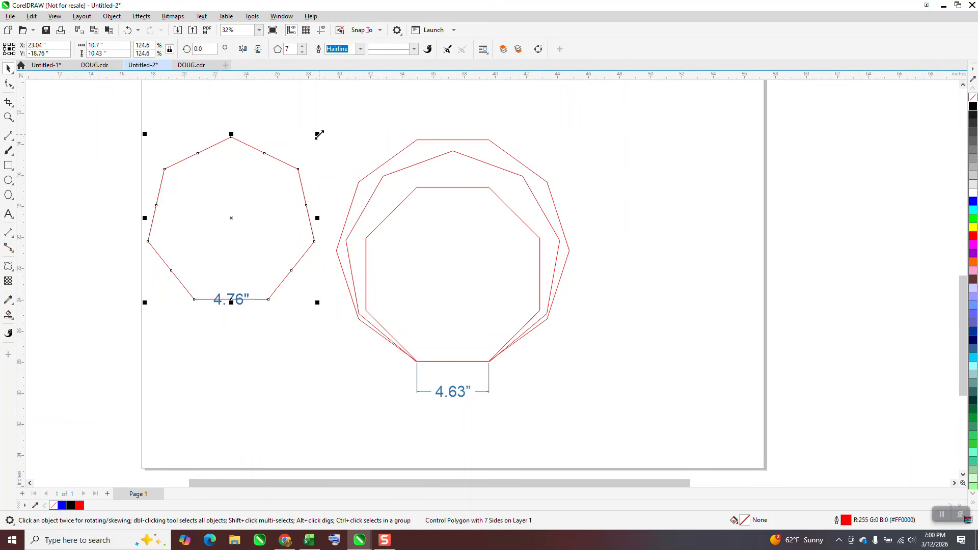
left_click_drag(319, 134, 315, 139)
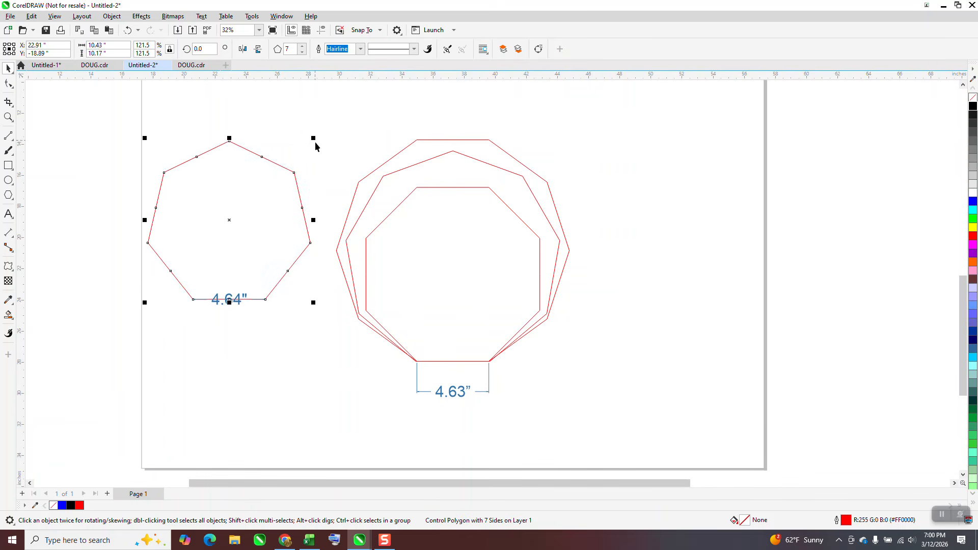
left_click(143, 45)
type("121")
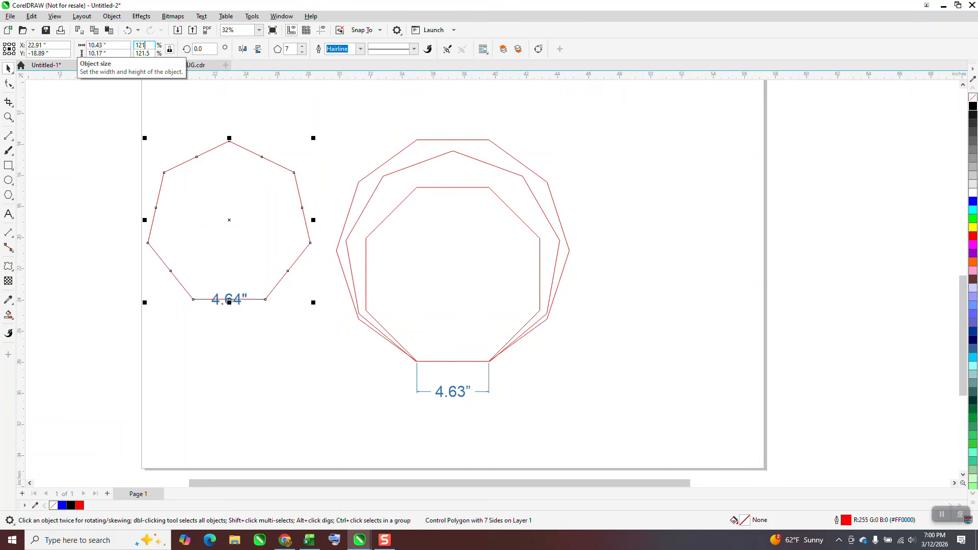
type(".3")
key("Return")
left_click(258, 328)
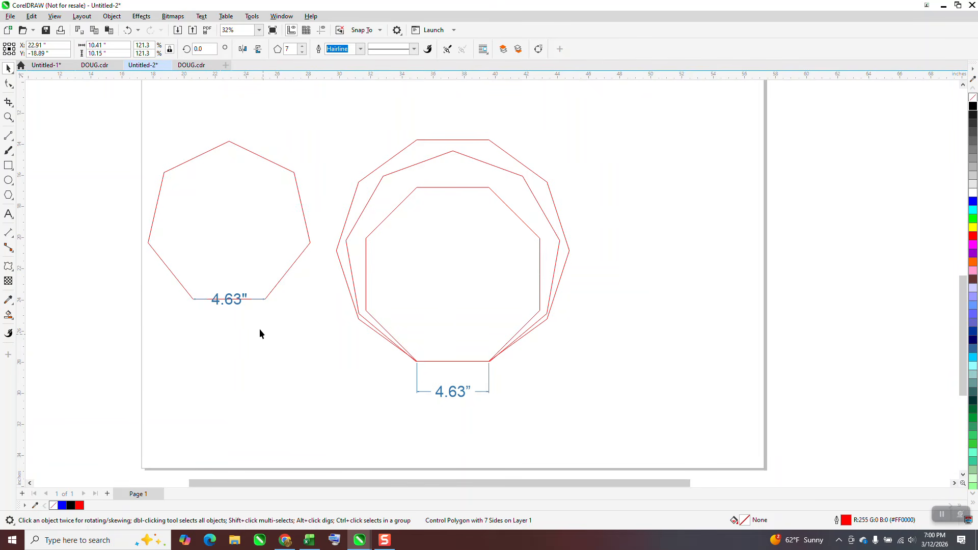
- Center the heptagon on the page, then select all four polygons and align their bottoms
left_click(236, 303)
left_click(236, 249)
key("p")
left_click_drag(328, 125, 586, 364)
key("b")
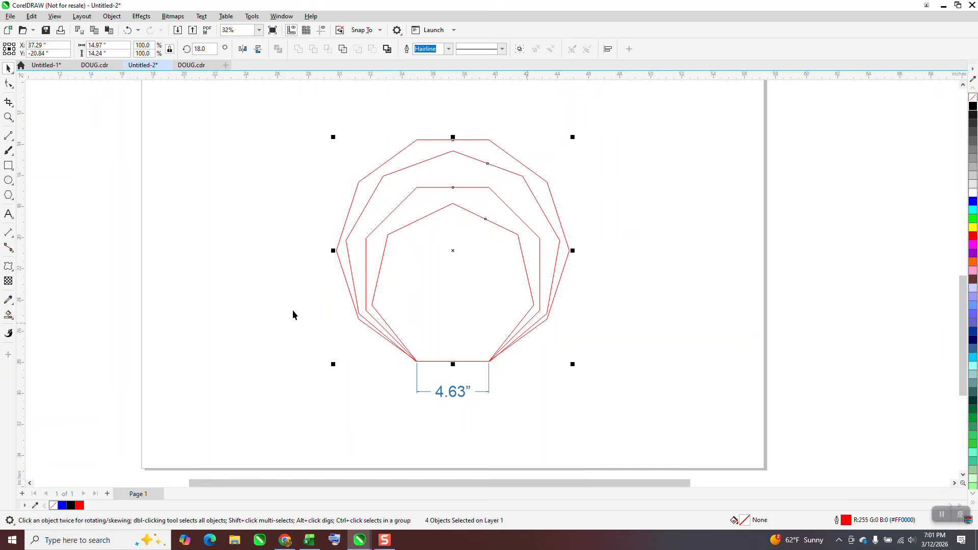
- Draw a five-sided polygon about 7.5 inches wide and center it on the page
left_click(8, 196)
left_click_drag(298, 153, 175, 282)
left_click(302, 51)
left_click(302, 51)
left_click(302, 51)
left_click(302, 51)
left_click(302, 51)
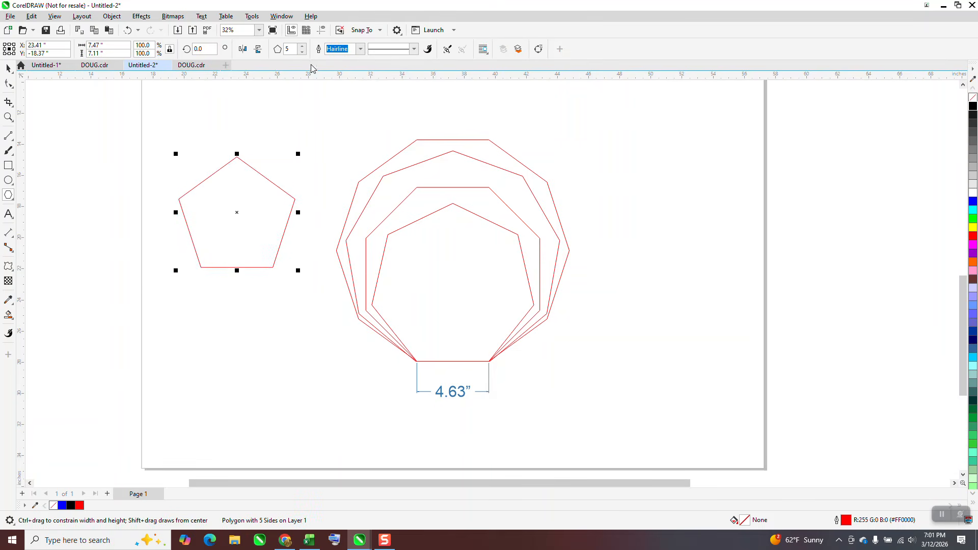
key("p")
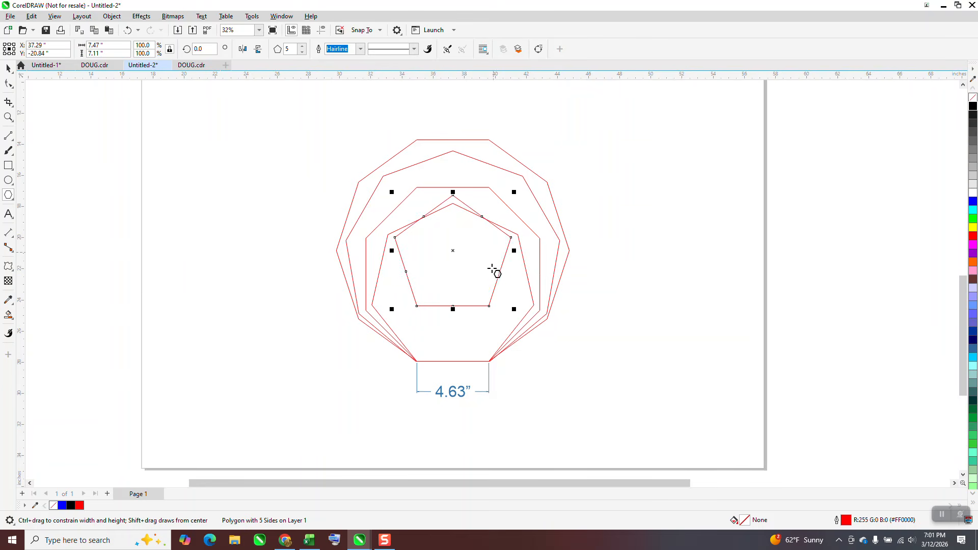
- Add a parallel dimension across the pentagon's bottom edge
left_click(10, 136)
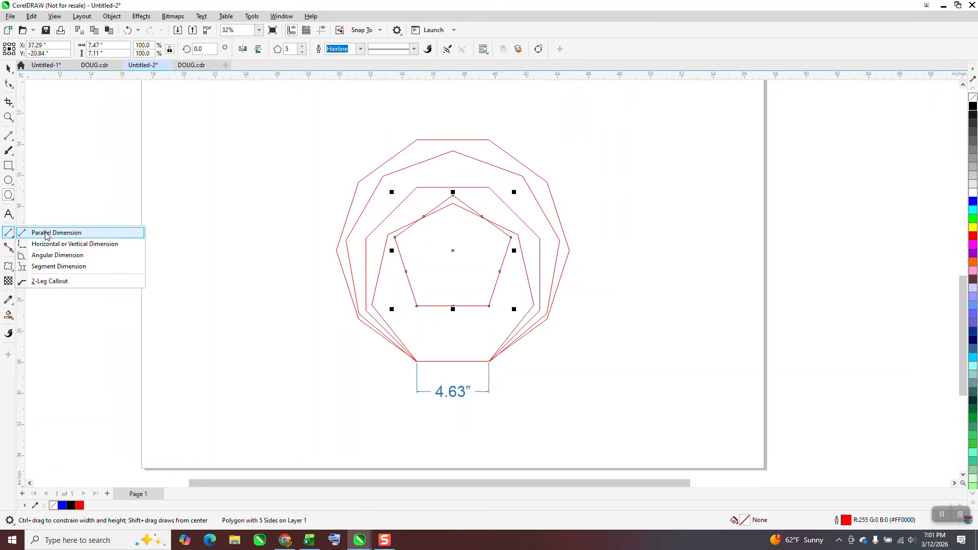
left_click(30, 233)
left_click_drag(490, 305, 416, 306)
left_click(416, 306)
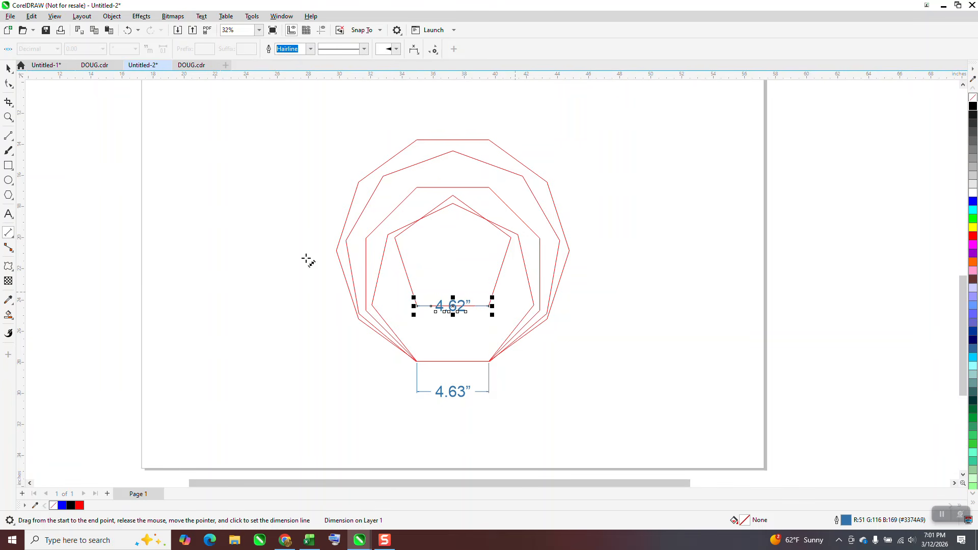
left_click(8, 68)
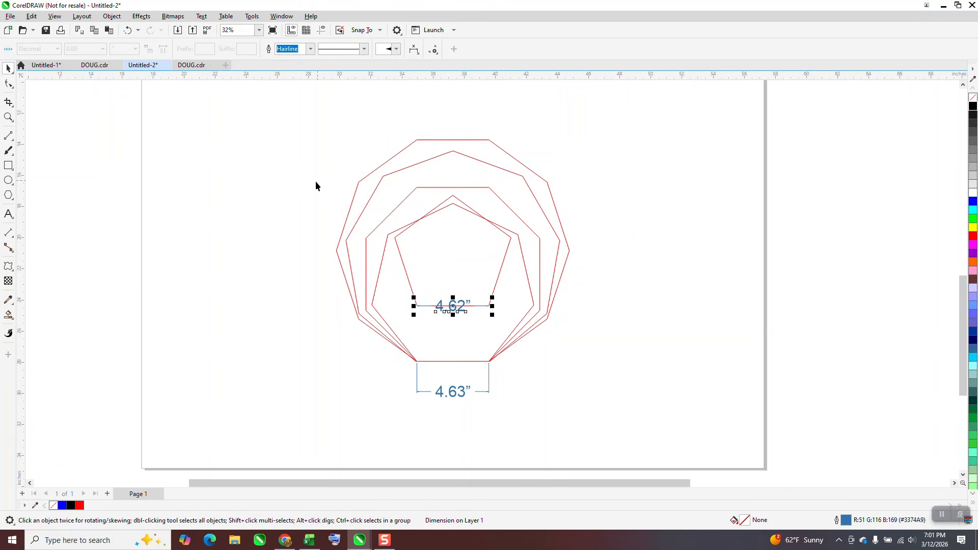
left_click(426, 218)
double_click(150, 47)
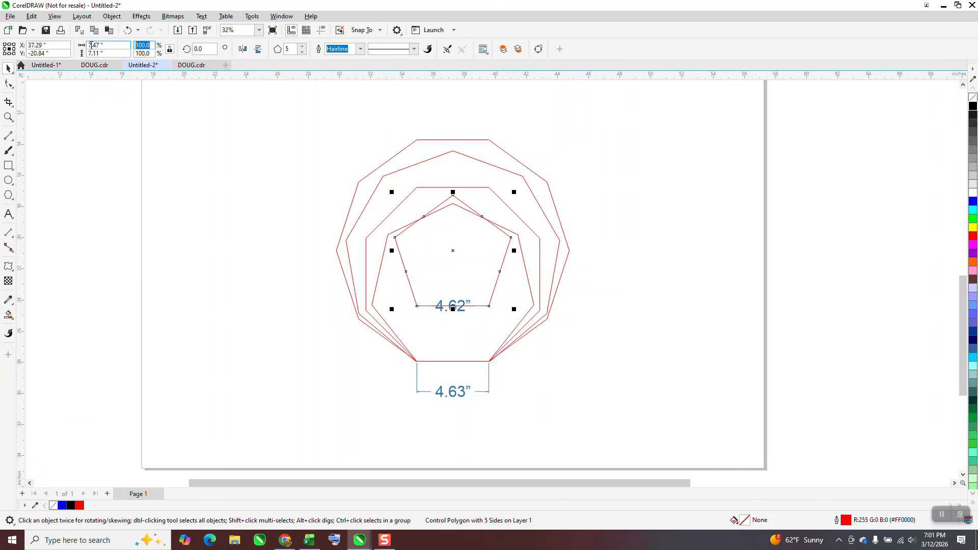
type("10")
key("Return")
key("Escape")
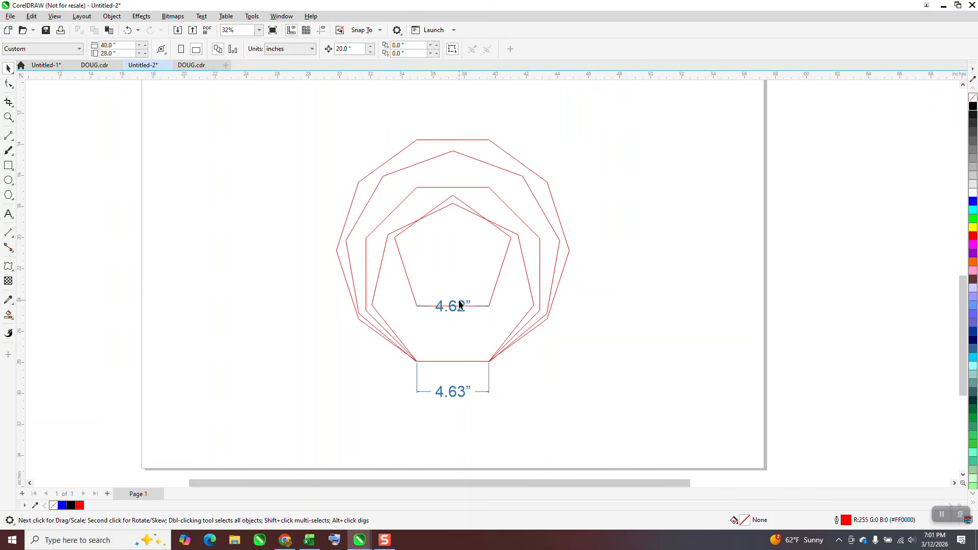
- Delete the pentagon's dimension and accept changing the document defaults for dimensions with the Parallel Dimension tool
left_click(461, 305)
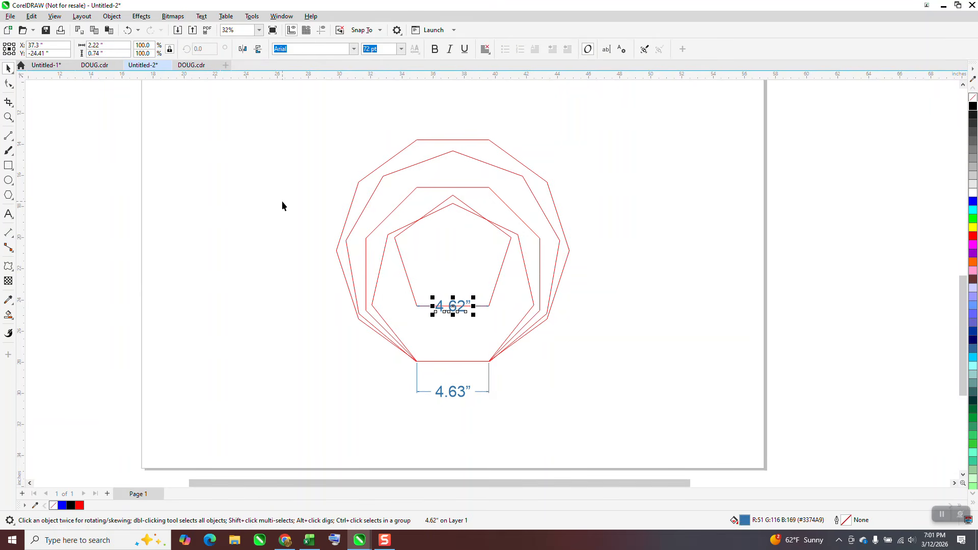
key("Delete")
left_click(15, 239)
left_click(71, 233)
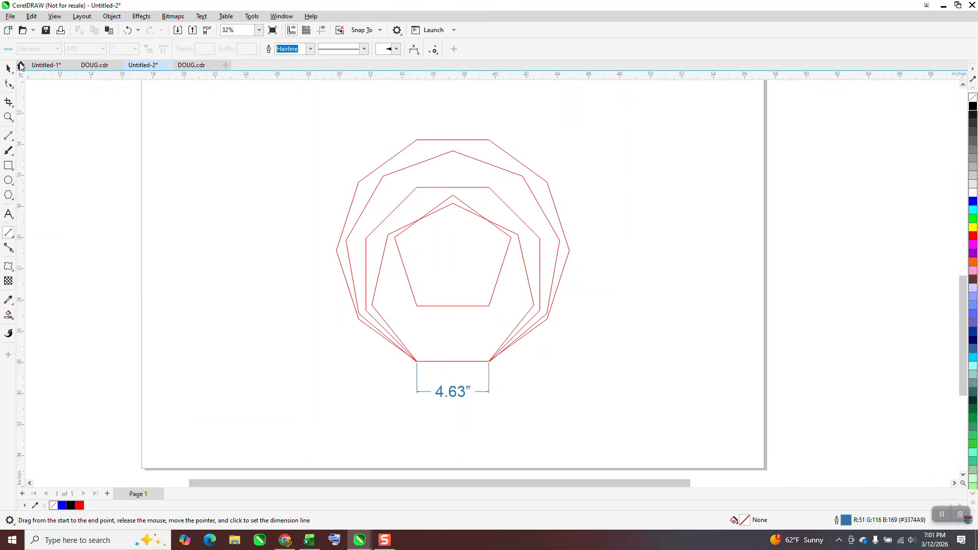
left_click(8, 51)
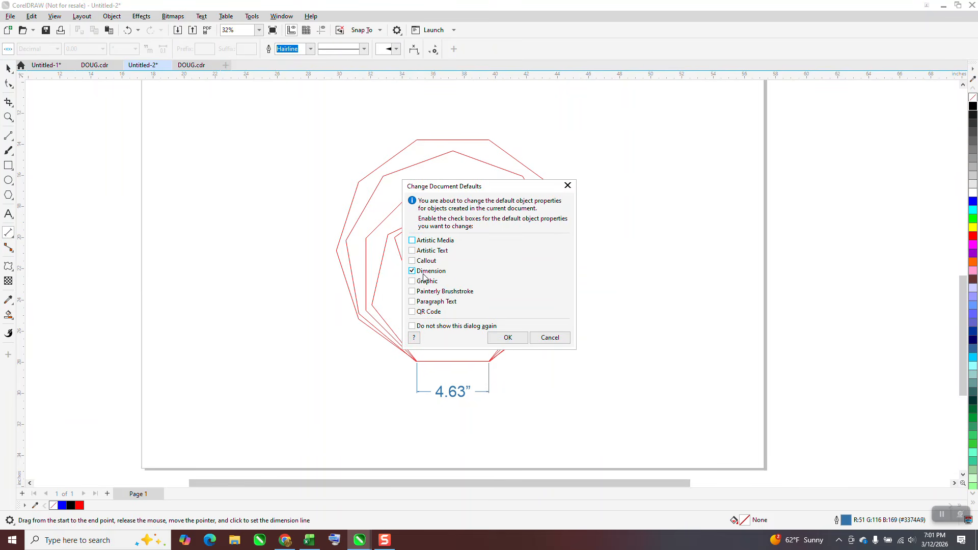
left_click(505, 336)
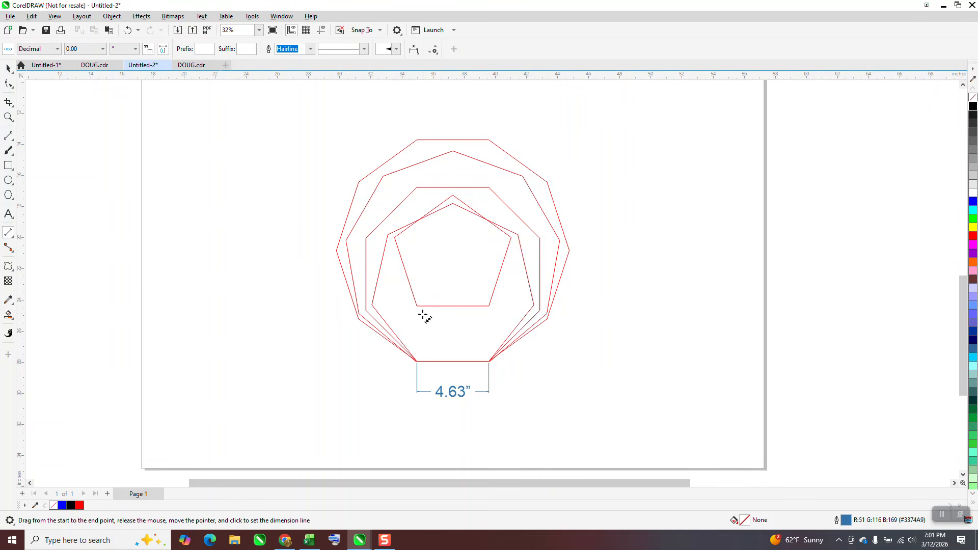
- Measure the pentagon's bottom edge with a parallel dimension, then delete that dimension
left_click_drag(416, 306, 489, 305)
left_click(495, 297)
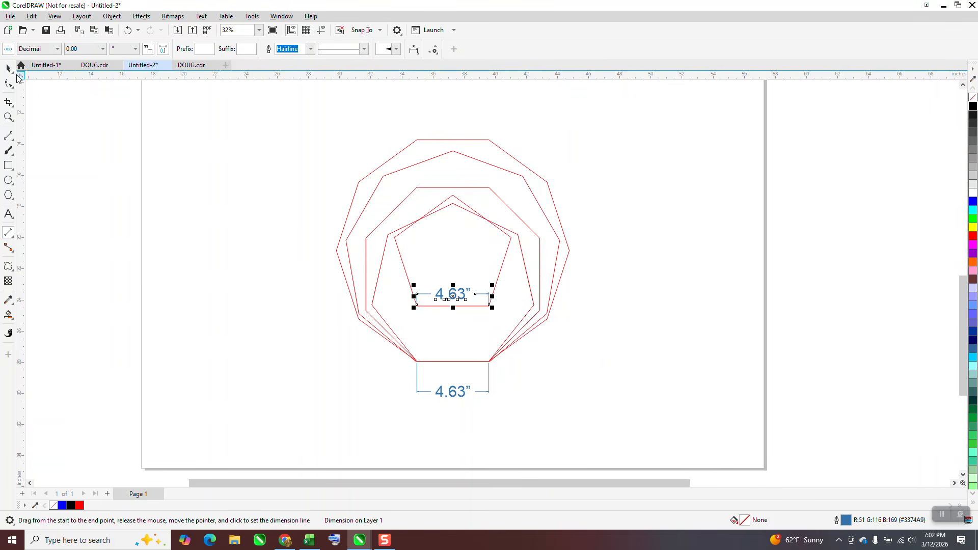
key("space")
key("Delete")
- Draw a four-sided polygon about 5 inches wide beside the nested polygons
left_click_drag(315, 123, 573, 374)
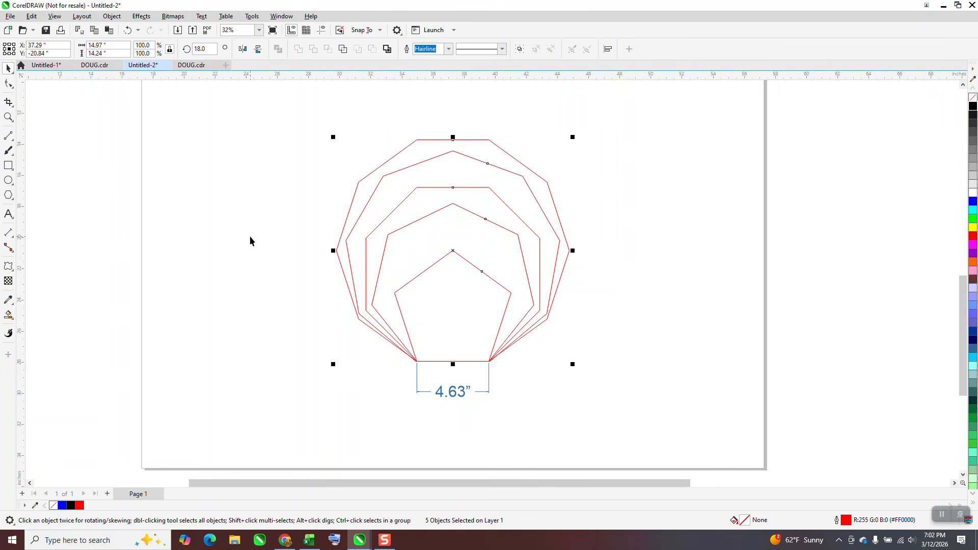
left_click(9, 195)
left_click_drag(276, 190, 195, 270)
double_click(292, 49)
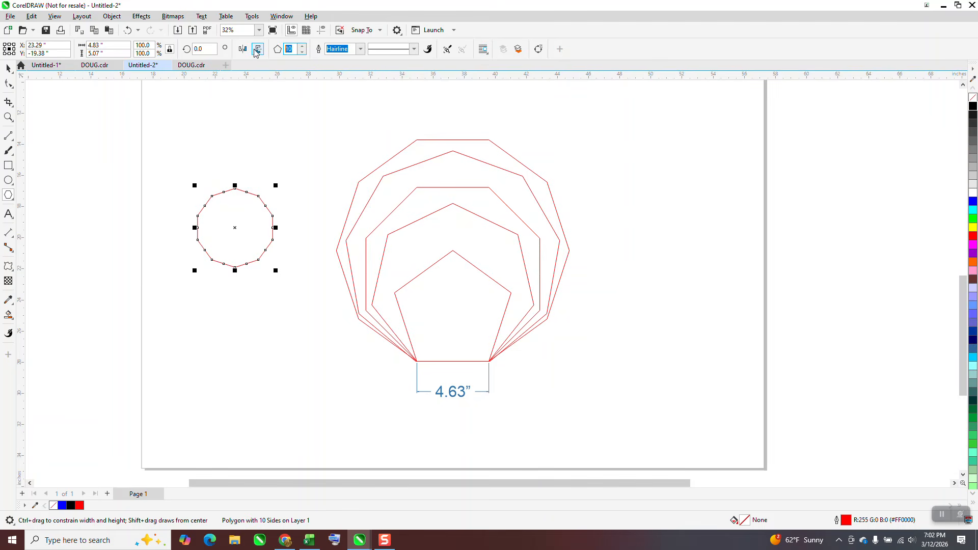
type("4")
key("Return")
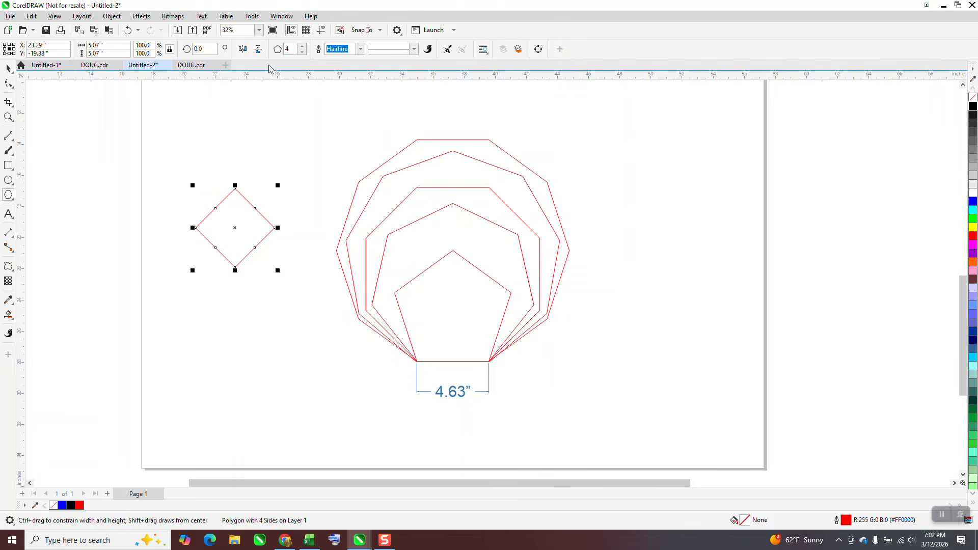
- Rotate the four-sided polygon by 45 degrees
left_click_drag(204, 49, 179, 49)
type("45")
key("Return")
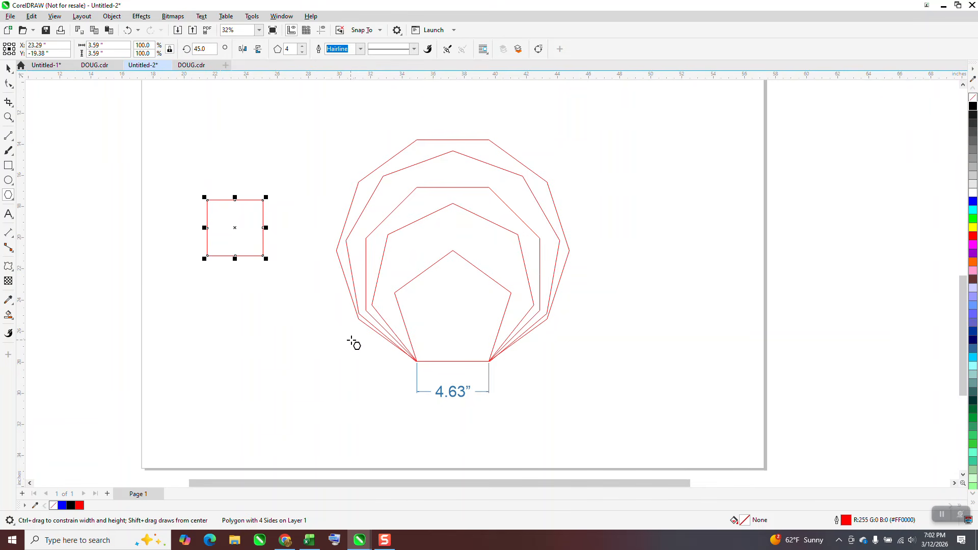
- Set the square's size to 4.63 inches and center it on the page
double_click(112, 54)
type("4")
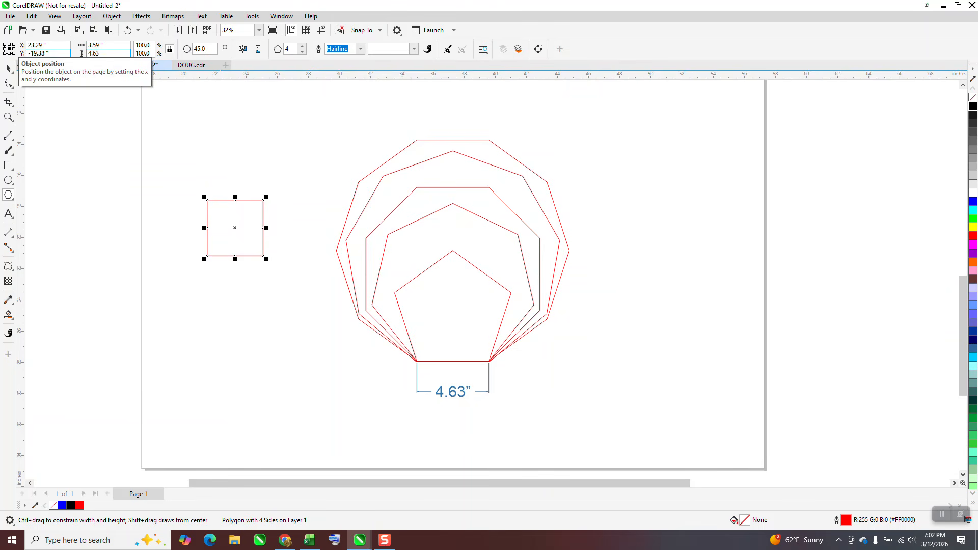
type(".63")
key("Return")
key("p")
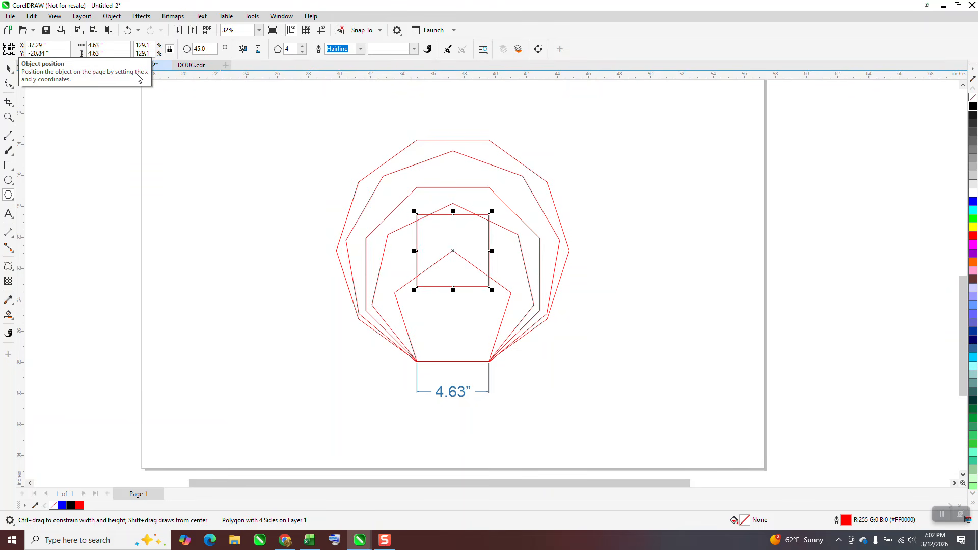
- Select all the polygons and align their bottoms
left_click(7, 68)
mouse_move(312, 96)
left_mouse_down()
mouse_move(312, 120)
mouse_move(571, 363)
left_mouse_up()
key("b")
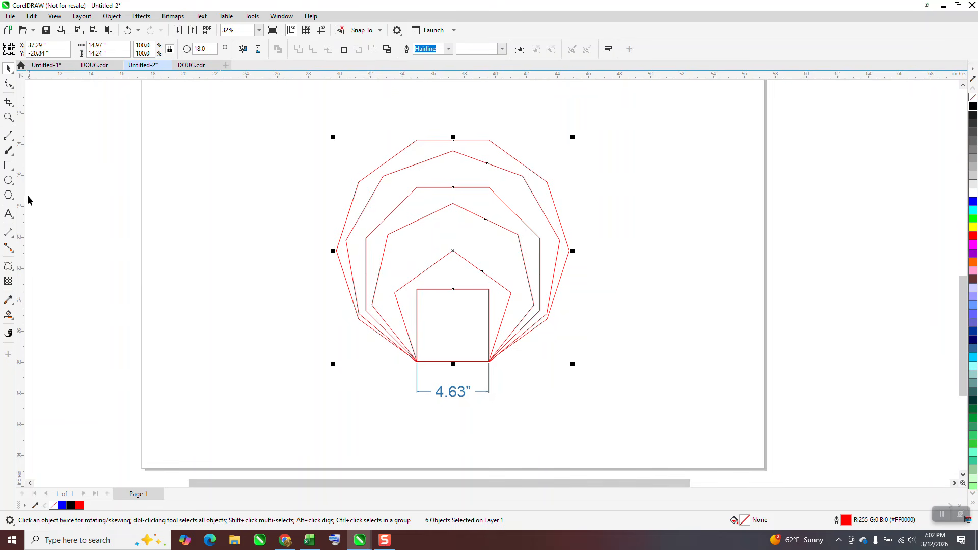
- Draw a six-sided polygon about 8.6 inches tall beside the nested polygons
left_click(9, 195)
mouse_move(253, 182)
left_mouse_down()
mouse_move(246, 201)
mouse_move(120, 320)
left_mouse_up()
left_click_drag(294, 49, 271, 50)
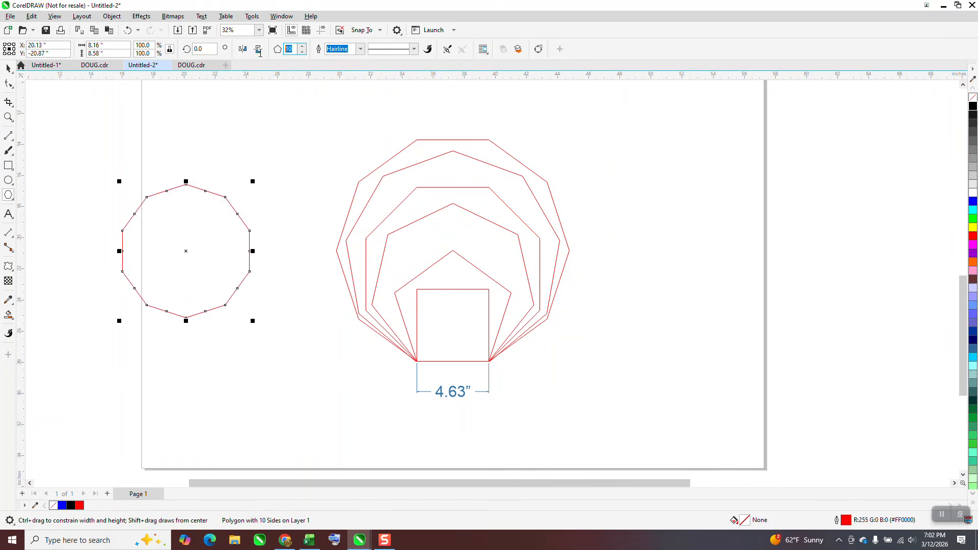
type("6")
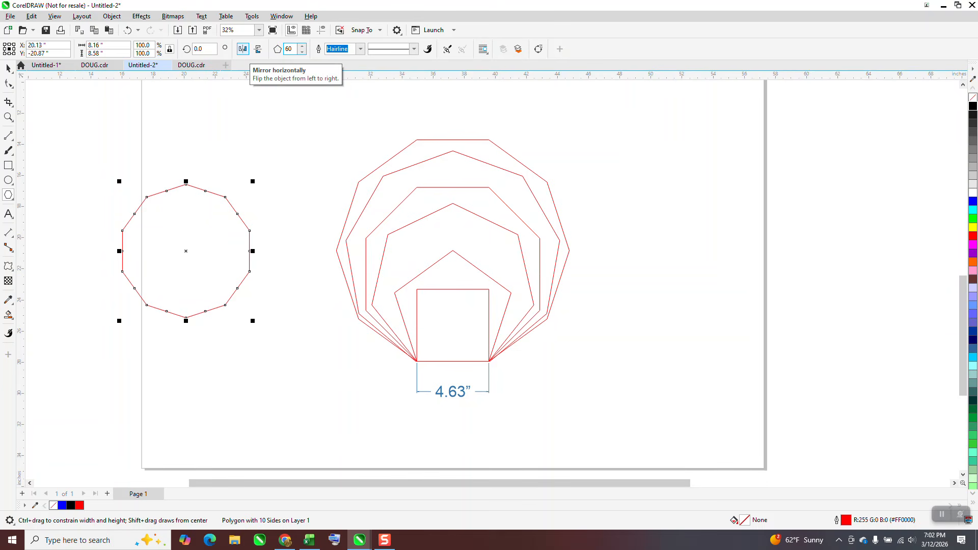
key("Return")
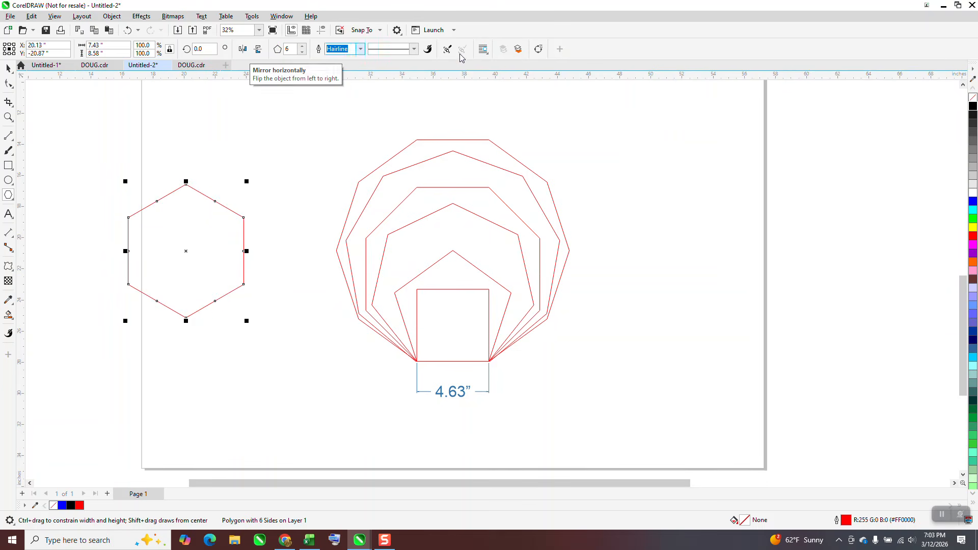
- Rotate the hexagon by 30 degrees
left_click(206, 49)
type("3")
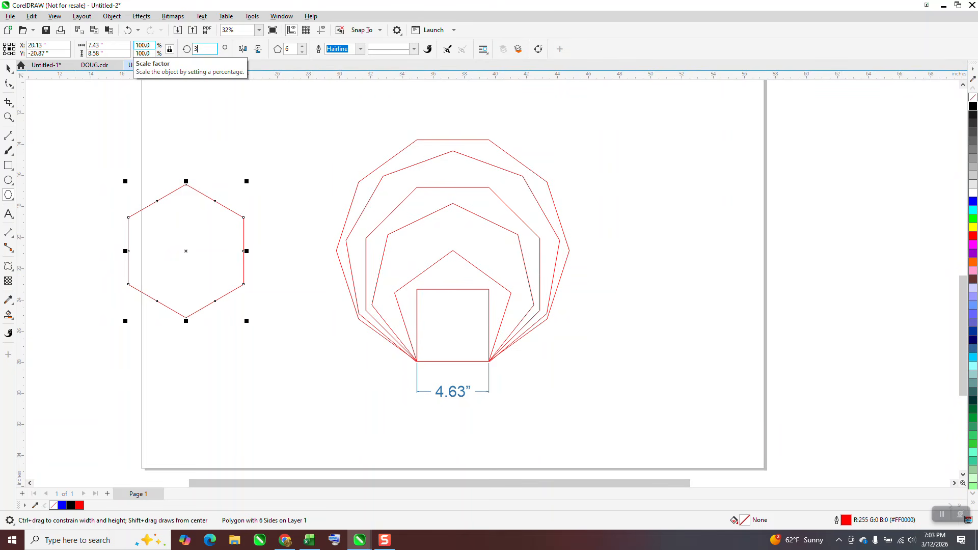
type("0")
key("Return")
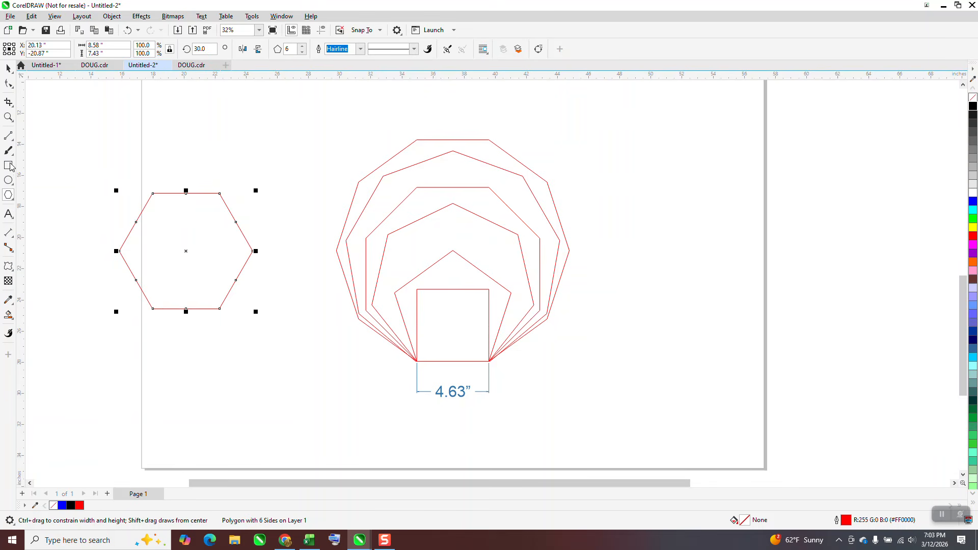
- Add a parallel dimension across the hexagon's bottom edge
left_click(9, 232)
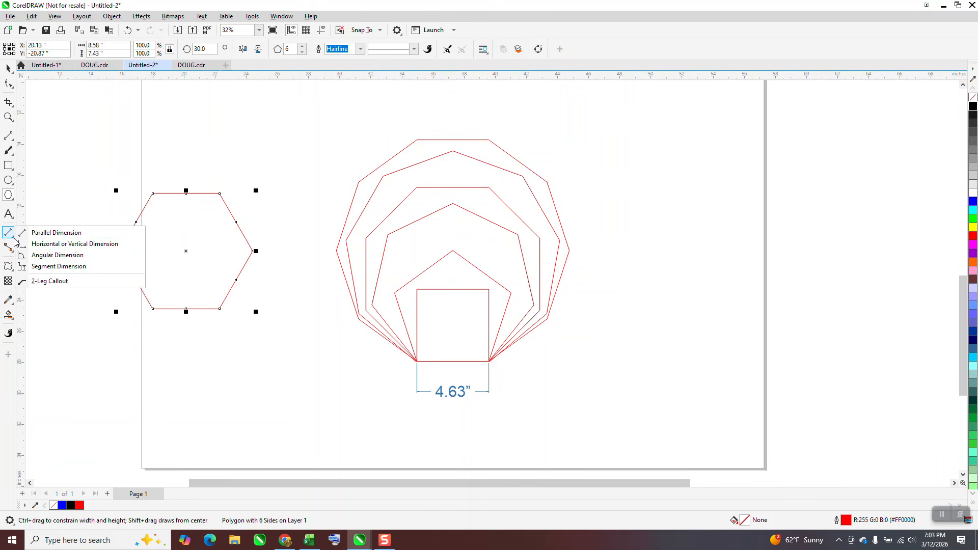
left_click(56, 229)
left_click_drag(219, 309, 153, 310)
left_click(153, 310)
key("space")
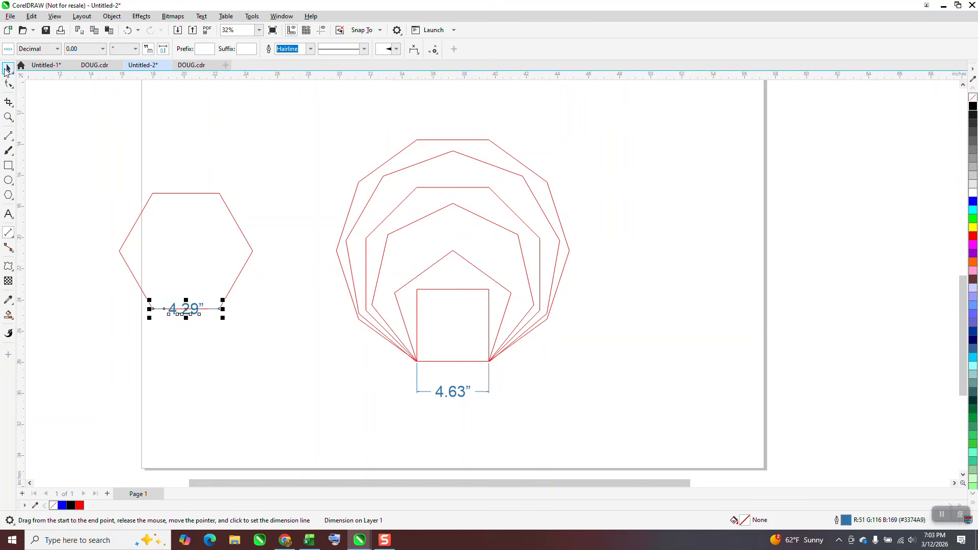
- Scale the hexagon proportionally to 108%
left_click(238, 232)
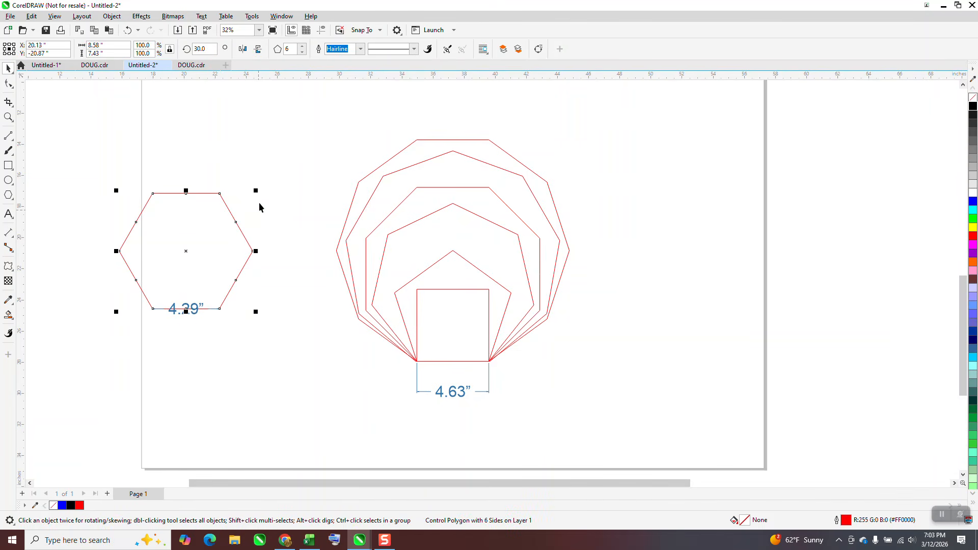
mouse_move(256, 191)
left_mouse_down()
mouse_move(240, 206)
mouse_move(269, 180)
left_mouse_up()
left_click_drag(143, 47, 120, 47)
type("108")
key("Return")
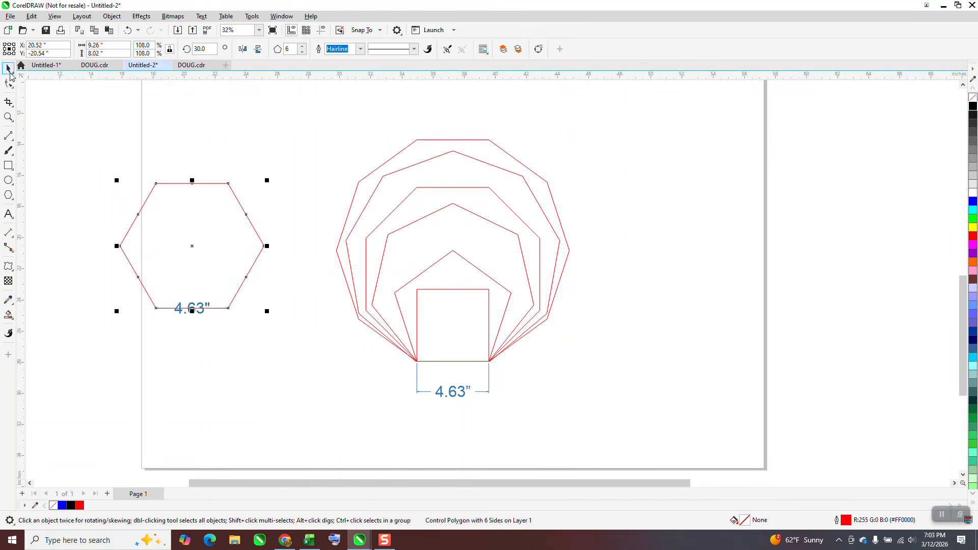
- Delete the hexagon's dimension
left_click(210, 309)
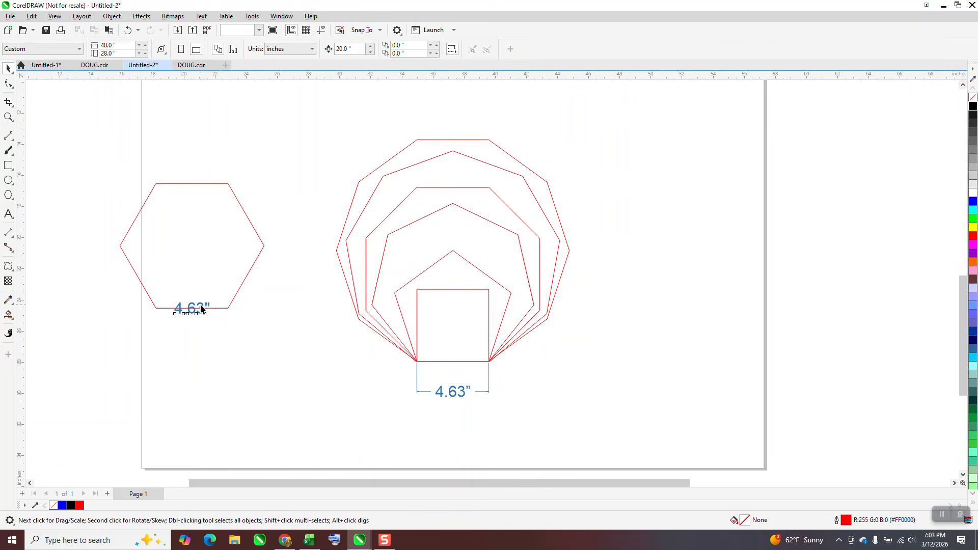
left_click(202, 309)
key("Delete")
- Move the hexagon into the nested set, select all shapes and align their bottoms
left_click_drag(307, 331, 308, 331)
left_click_drag(154, 307, 416, 312)
left_click_drag(338, 121, 588, 384)
key("b")
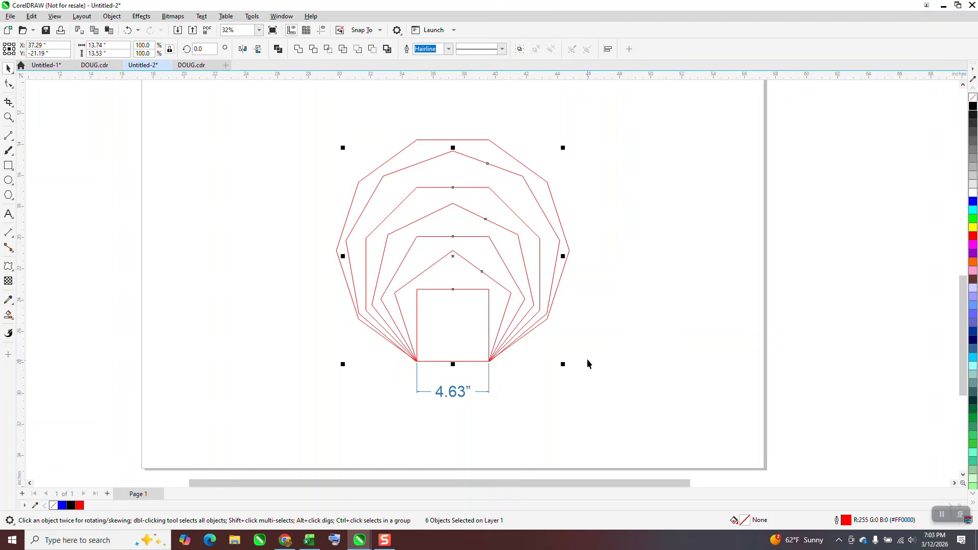
left_click(10, 196)
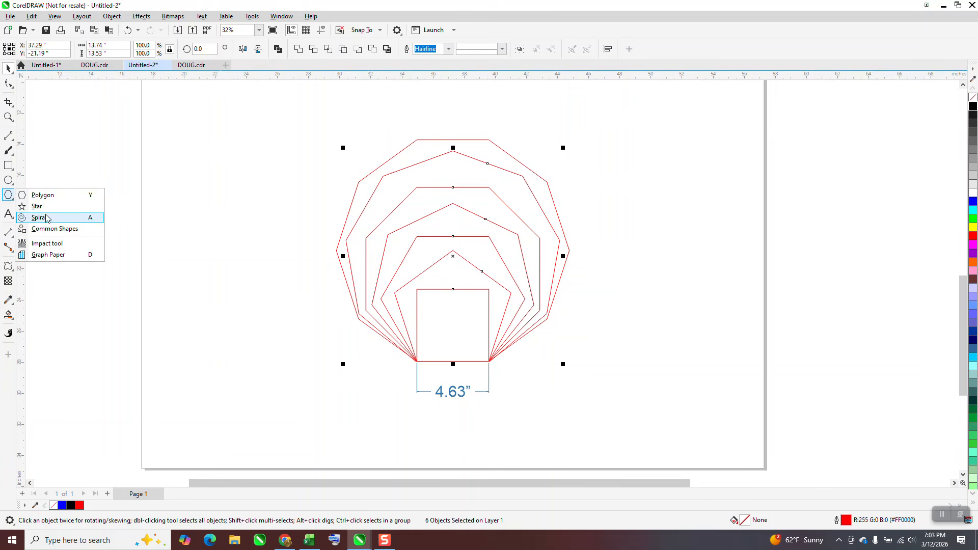
left_click(43, 195)
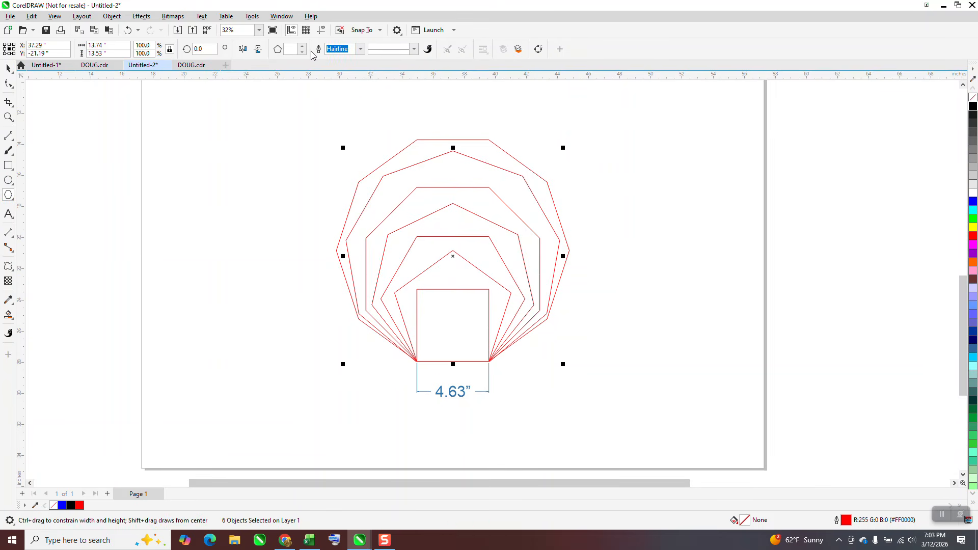
left_click(303, 52)
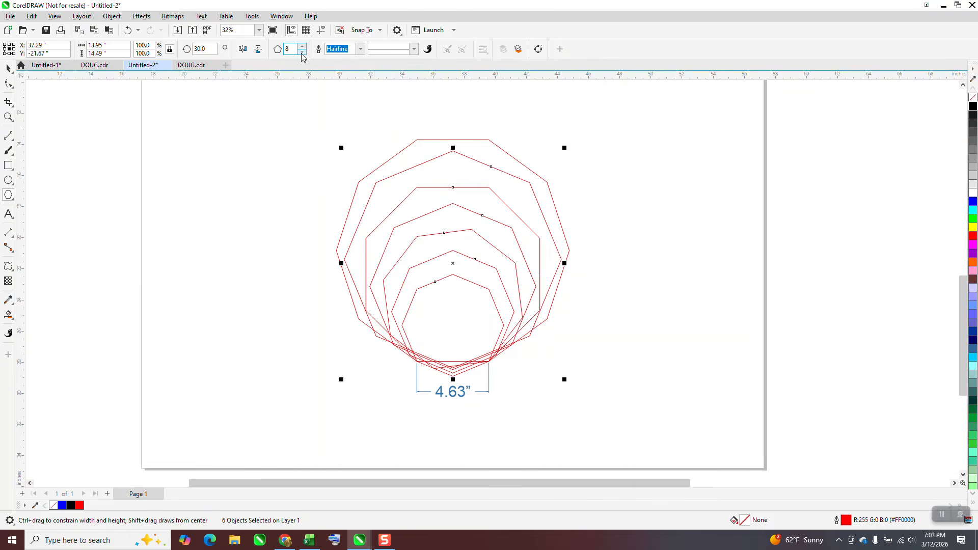
left_click(128, 30)
left_click(8, 68)
left_click(187, 125)
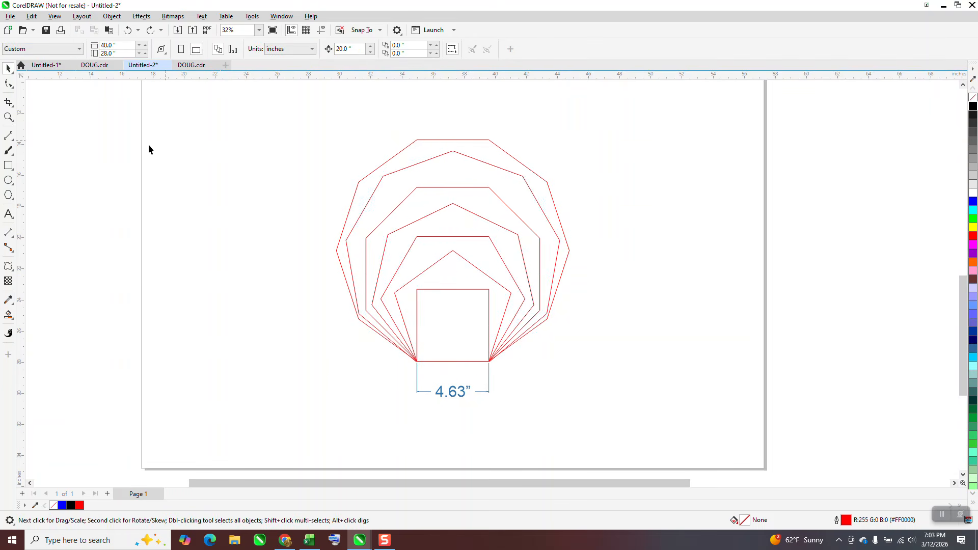
- Draw a three-sided polygon about 6.5 inches wide beside the nested polygons
left_click(8, 196)
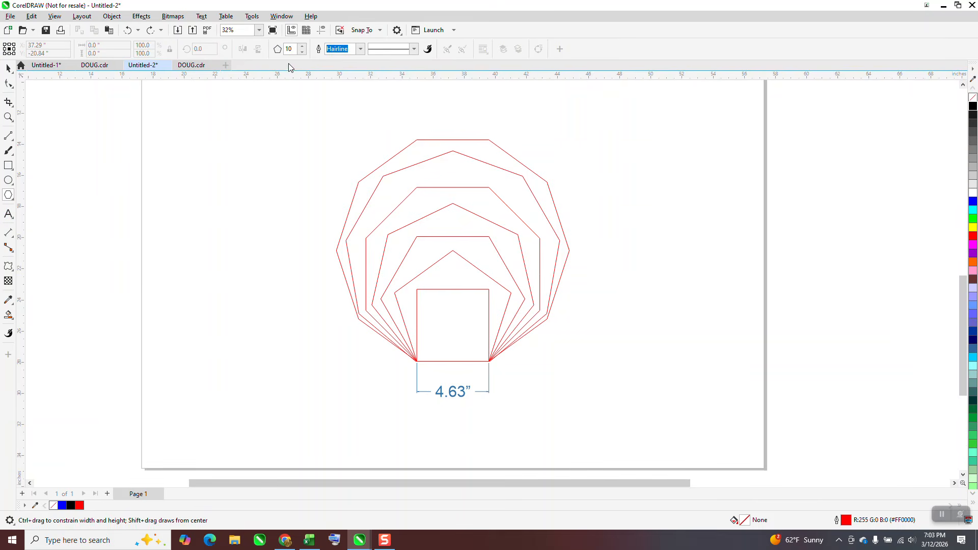
left_click(301, 52)
left_click_drag(271, 164, 218, 281)
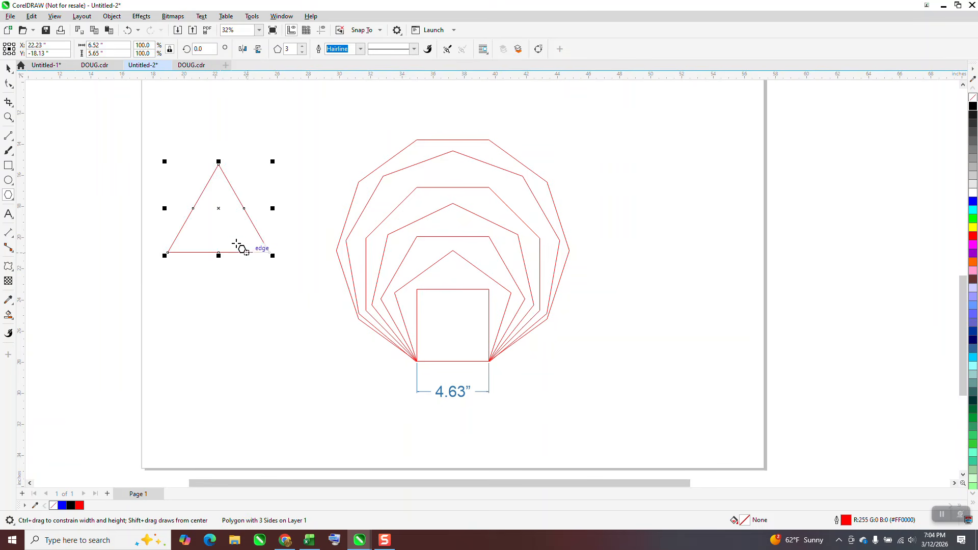
- Set the triangle's width to 4.63 inches proportionally
left_click(111, 47)
type("4.63")
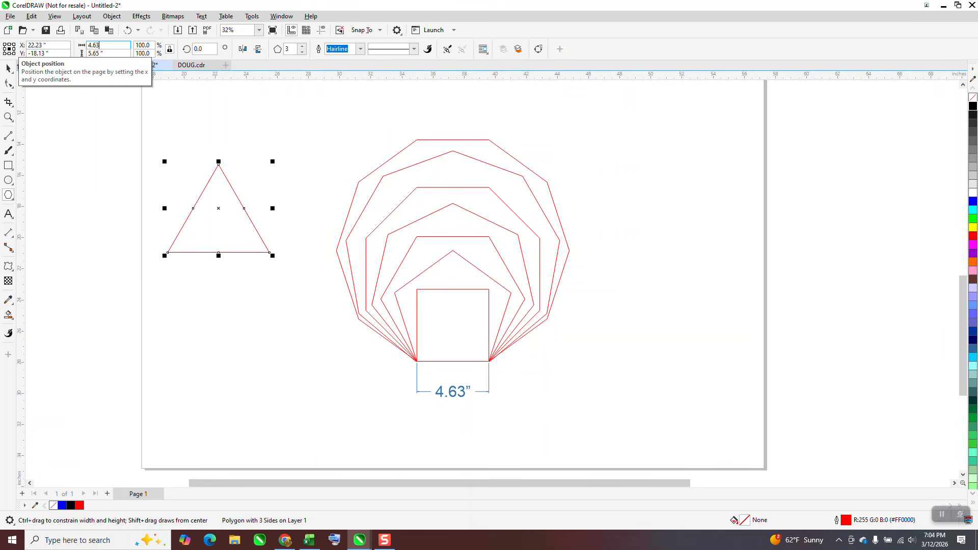
key("Return")
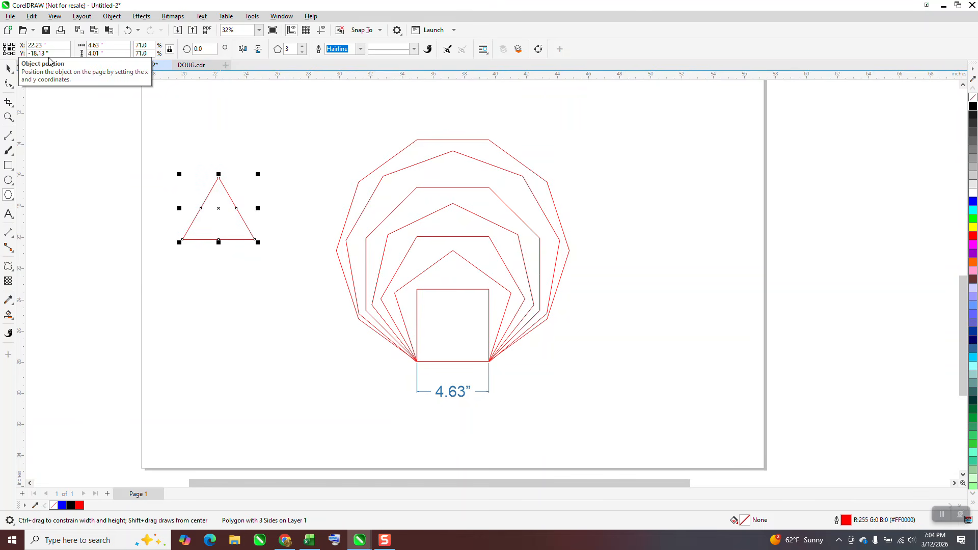
- Center the triangle on the page and delete the bottom dimension
left_click(9, 68)
key("p")
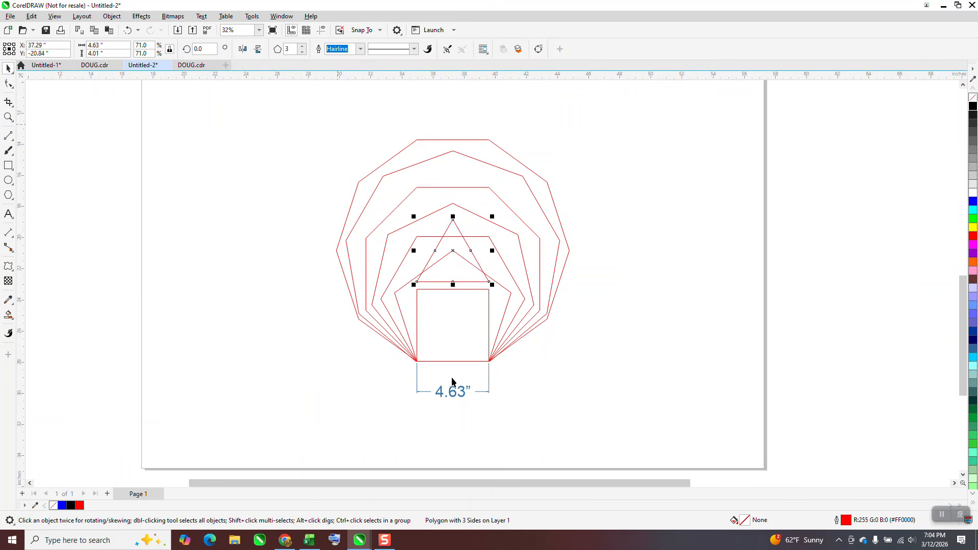
left_click(458, 392)
key("Delete")
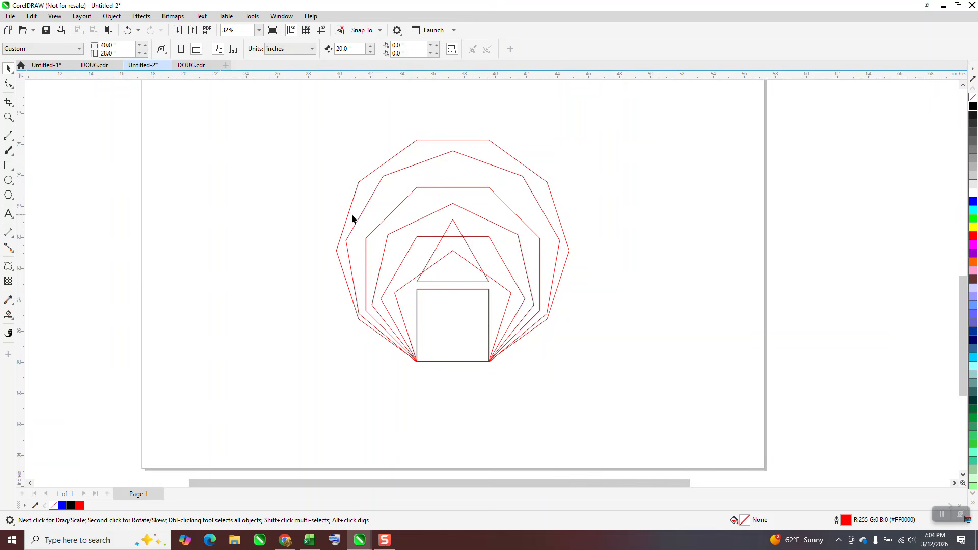
- Select all shapes and align the triangle's bottom with the bottoms of the other polygons
left_click_drag(579, 380, 580, 382)
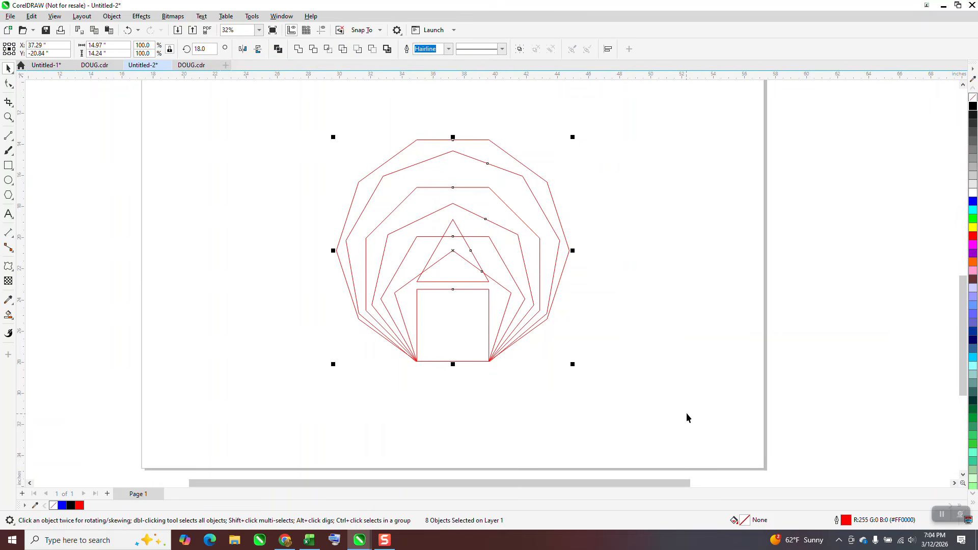
key("b")
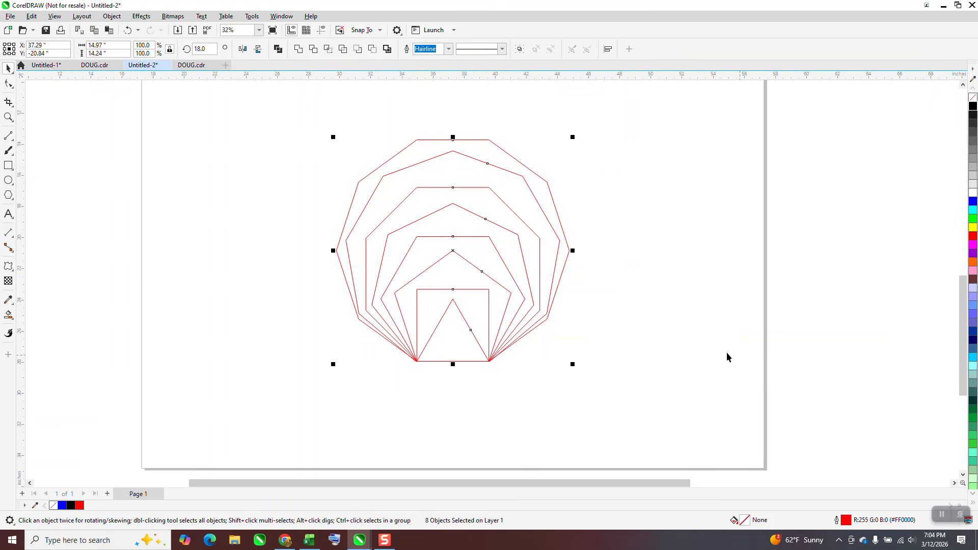
- Smart Fill alternating bands between the nested polygons, including the square, with blue
scroll(685, 340, "down", 2)
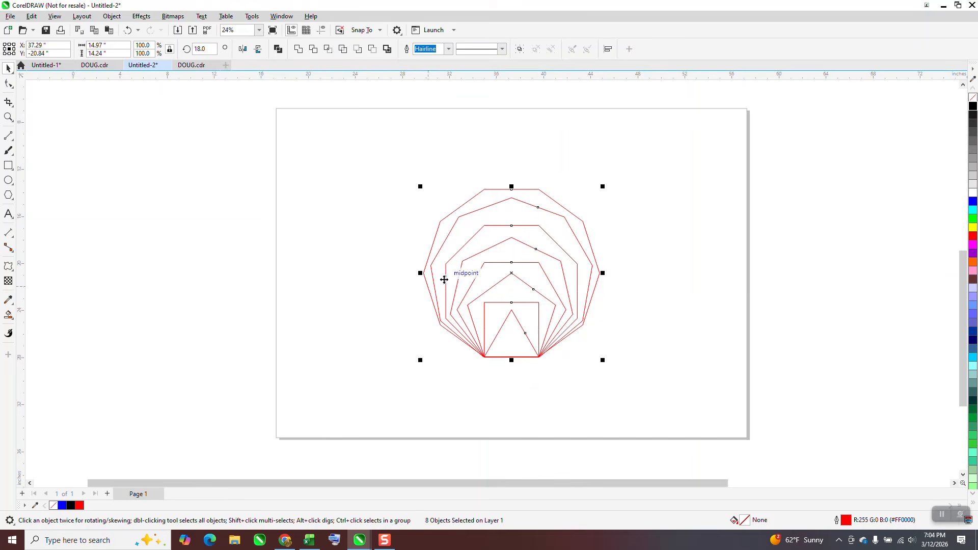
scroll(440, 281, "down", 1)
left_click(8, 117)
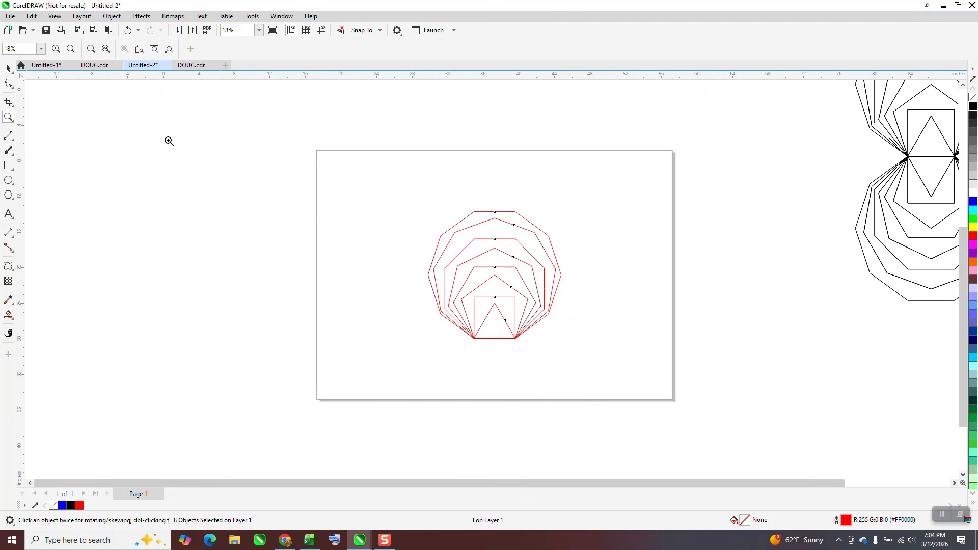
left_click_drag(411, 189, 668, 367)
left_click(8, 314)
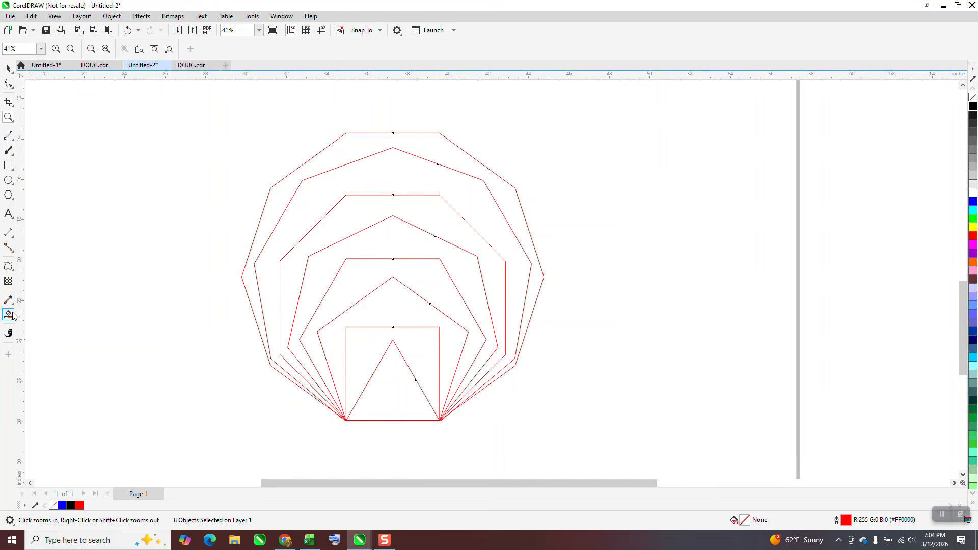
left_click(278, 209)
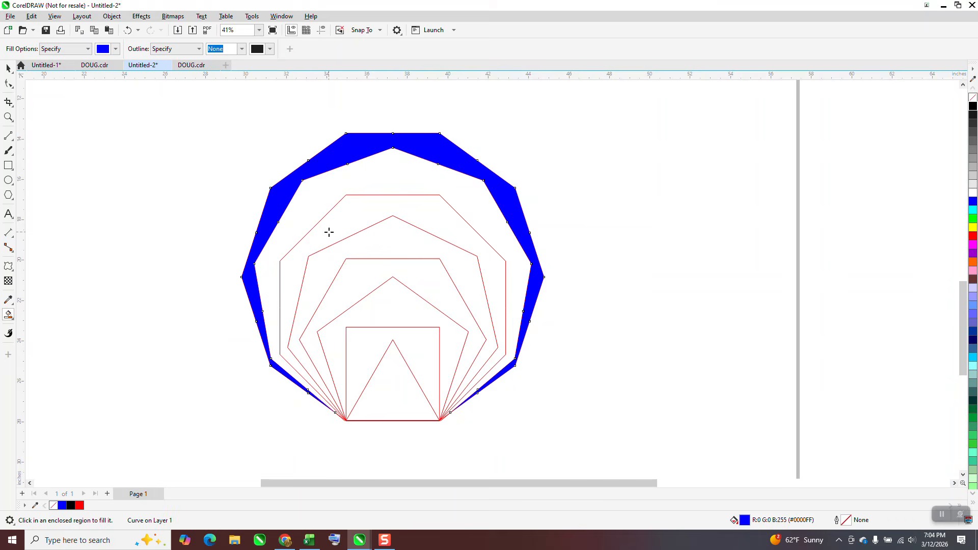
left_click(329, 232)
left_click(358, 273)
left_click(377, 340)
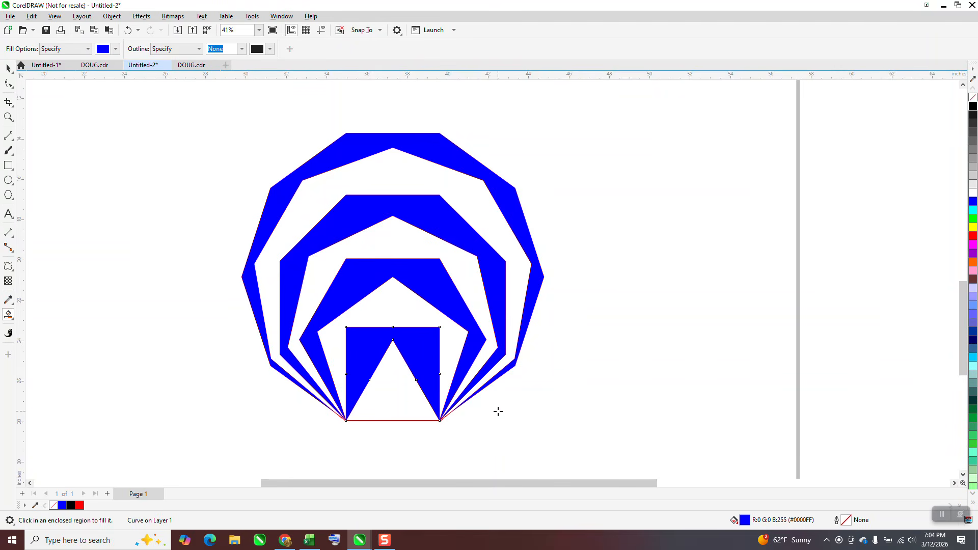
scroll(425, 333, "down", 1)
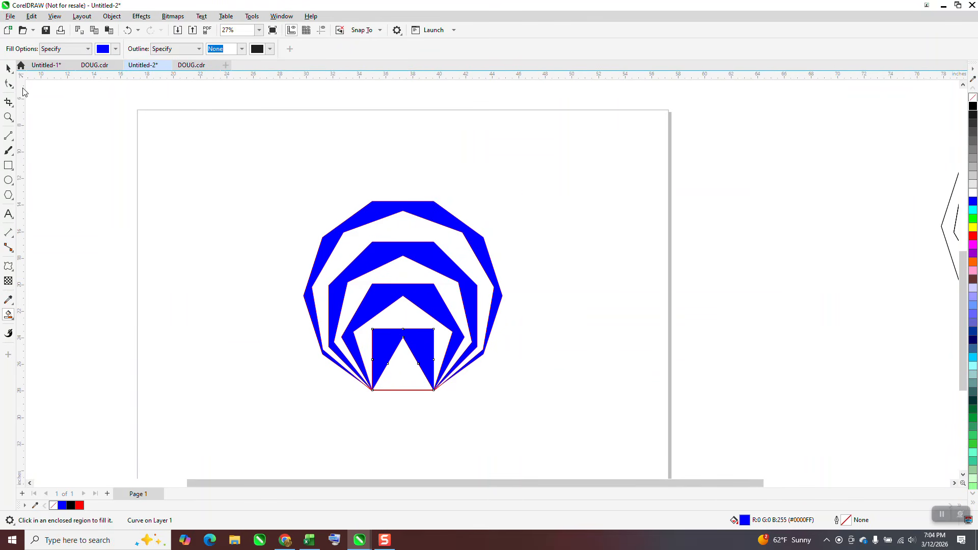
left_click(8, 69)
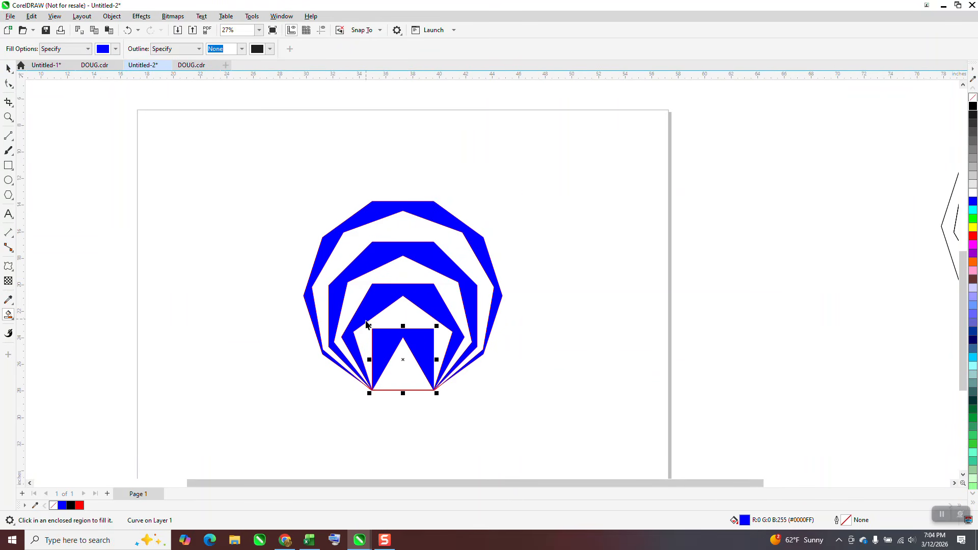
key("space")
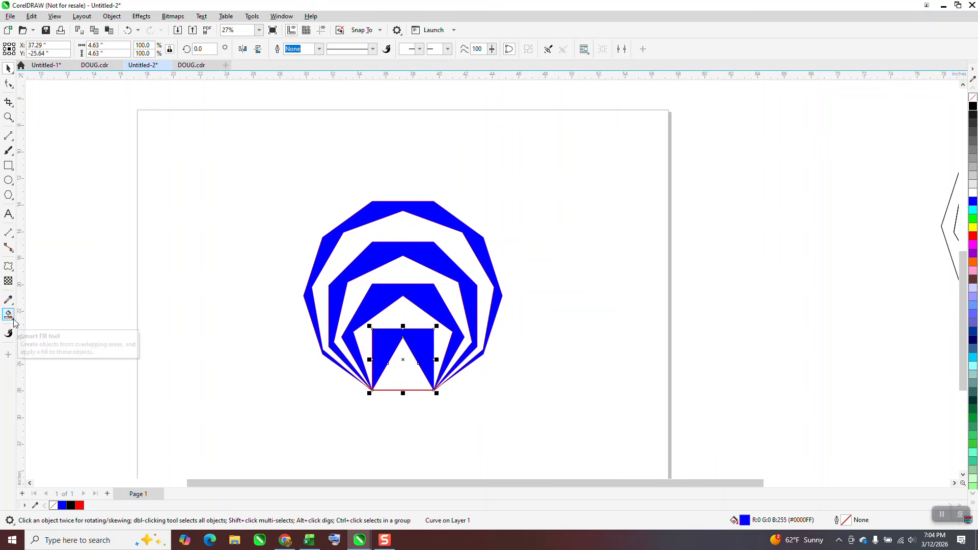
left_click_drag(275, 169, 543, 392)
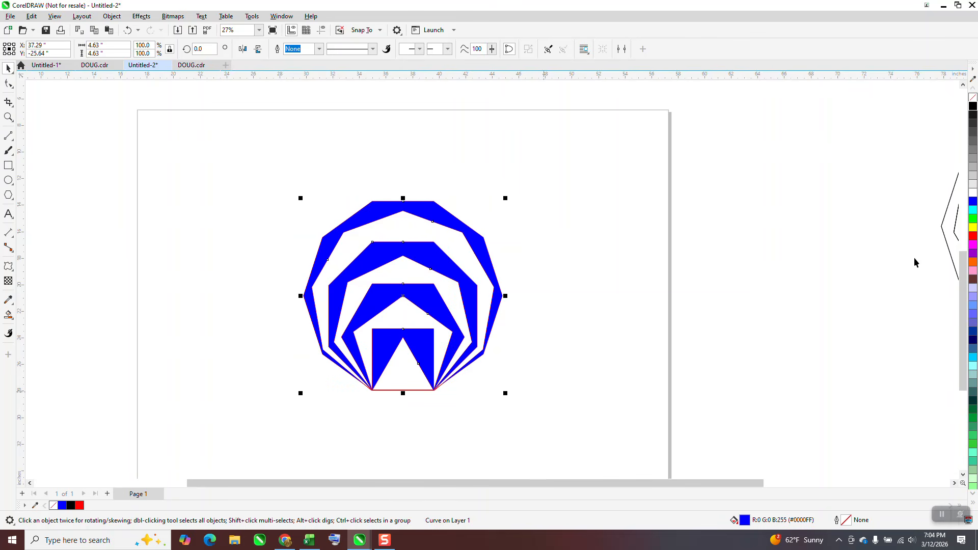
left_click(973, 235)
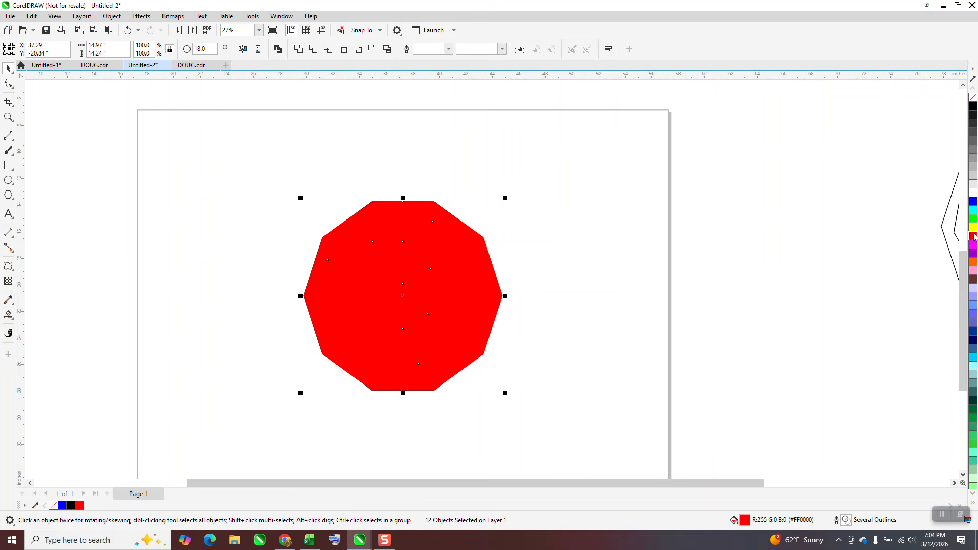
left_click(127, 30)
- Select the four blue filled bands and recolour them red
left_click(445, 219)
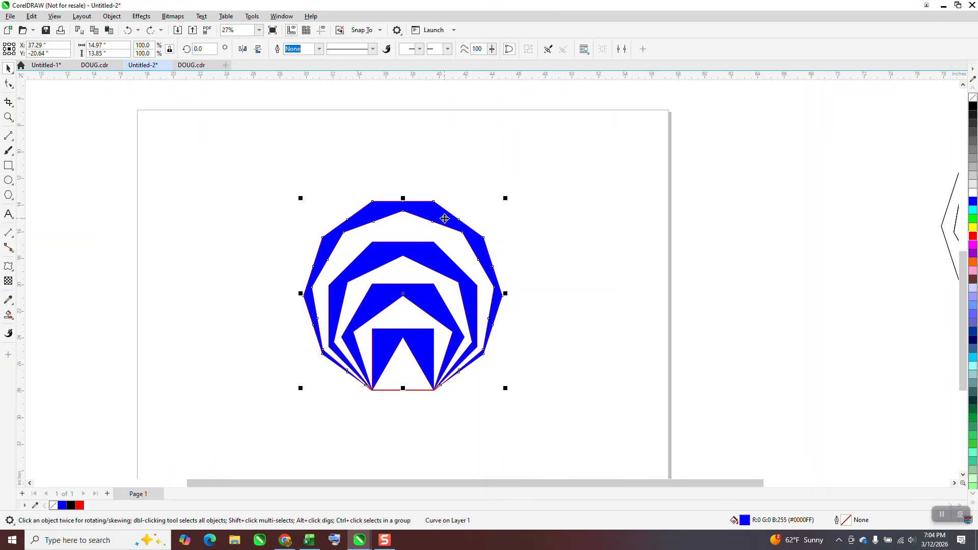
left_click(435, 306)
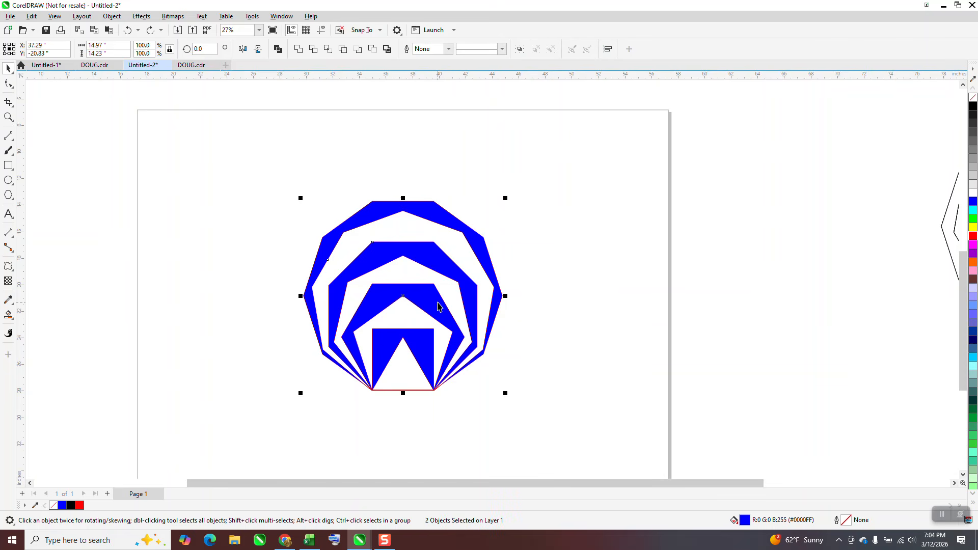
left_click(428, 349, "shift")
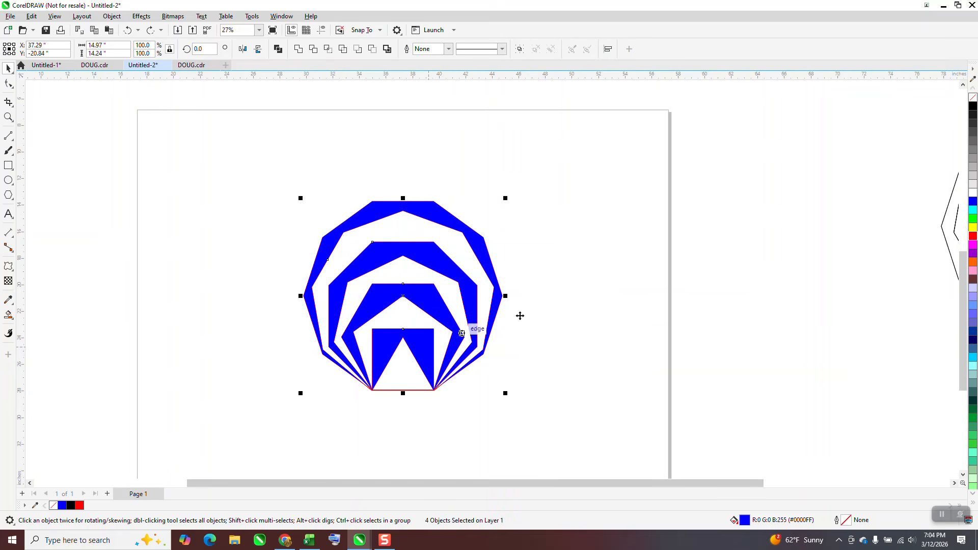
left_click(973, 236)
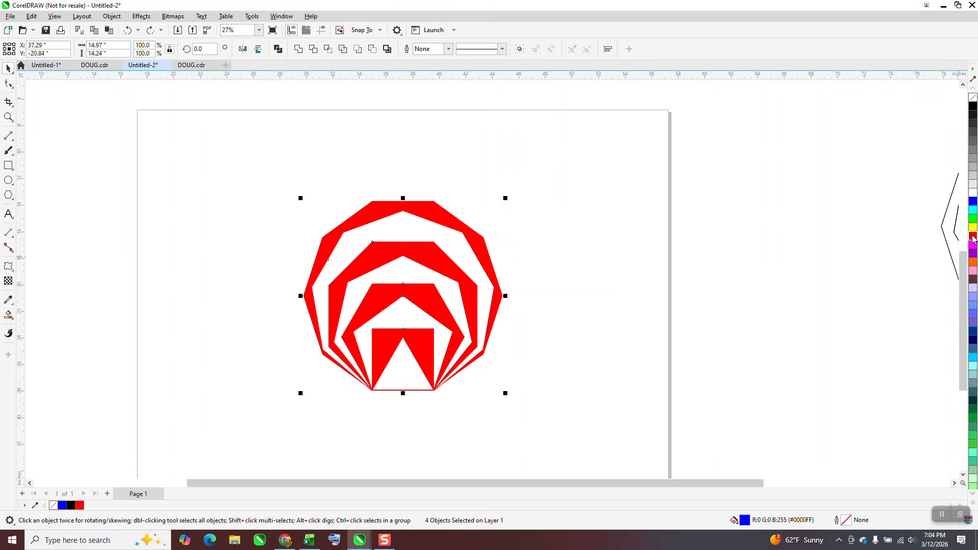
- Smart Fill the remaining gaps between the polygons and the triangle with yellow
left_click(8, 315)
left_click(116, 49)
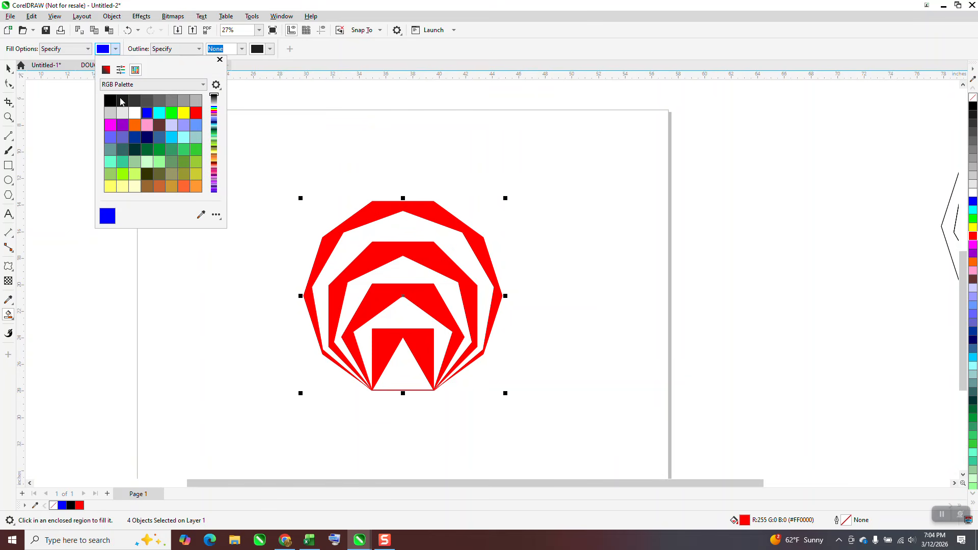
left_click(183, 112)
left_click(402, 232)
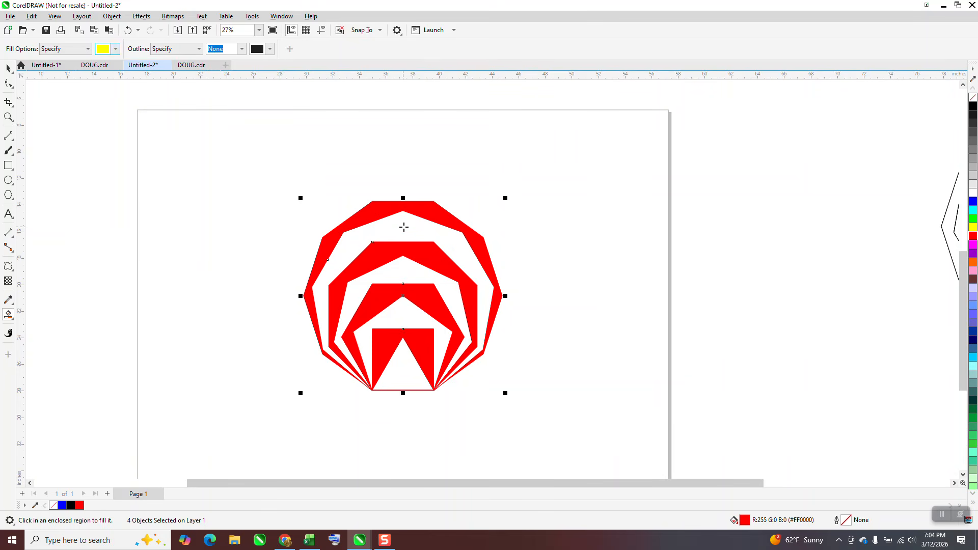
left_click(402, 225)
left_click(406, 269)
left_click(400, 310)
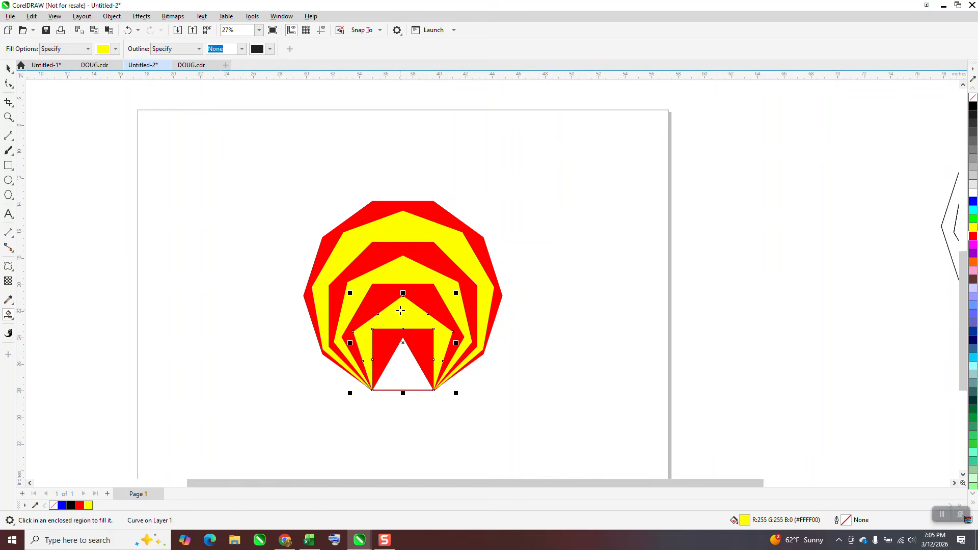
left_click(404, 356)
- Select all shapes and remove their outlines, then deselect
left_click(8, 68)
left_click_drag(278, 183, 573, 378)
left_click_drag(281, 176, 562, 409)
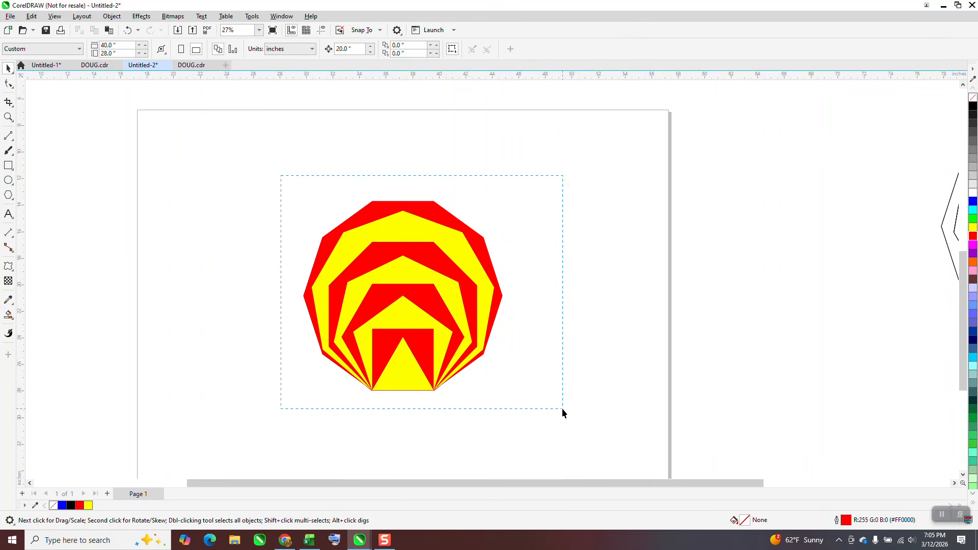
right_click(973, 101)
scroll(604, 300, "down", 1)
left_click(594, 301)
- Compare the finished red-and-yellow design with the reference drawings beside the page
scroll(539, 283, "down", 3)
scroll(412, 297, "down", 1)
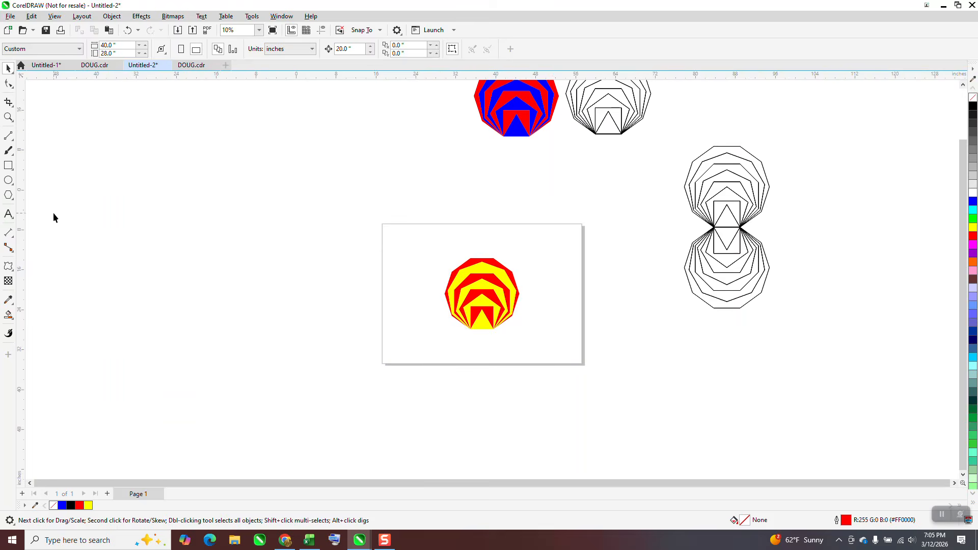
left_click(9, 117)
left_click_drag(662, 138, 805, 332)
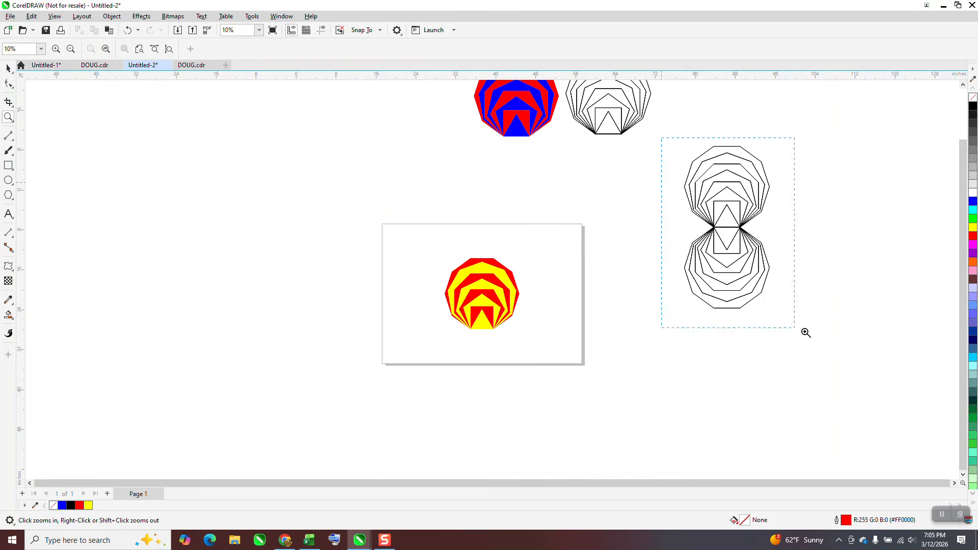
scroll(498, 226, "down", 4)
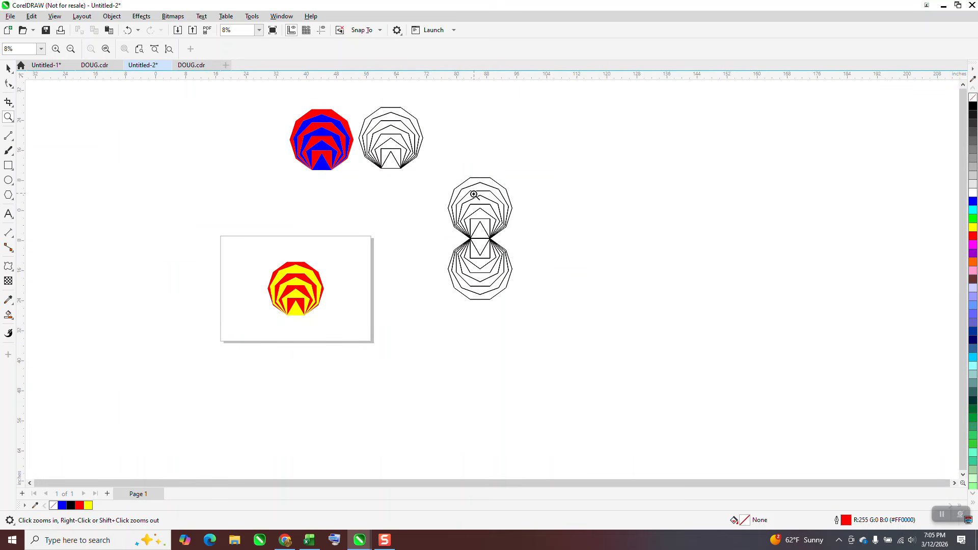
scroll(470, 202, "down", 1)
left_click_drag(299, 236, 431, 312)
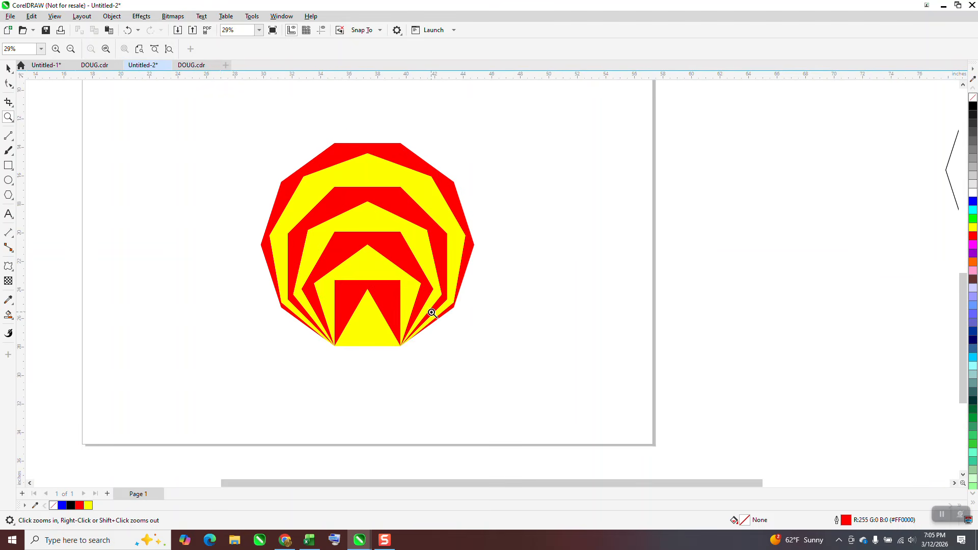